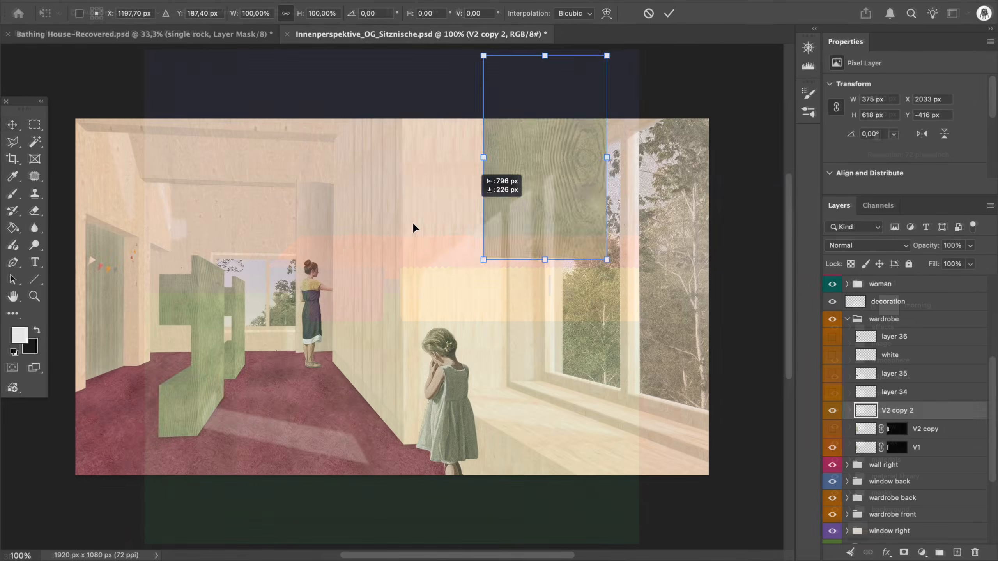
- Lower the V2 copy 2 wood texture to 41% opacity and distort it to roughly match the perspective of the wardrobe front
left_click_drag(412, 221, 171, 319)
left_click_drag(921, 245, 887, 249)
left_click_drag(225, 239, 153, 252)
left_click_drag(205, 193, 187, 222)
left_click_drag(149, 277, 137, 278)
left_click_drag(174, 224, 174, 254)
left_click_drag(174, 368, 173, 352)
left_click_drag(86, 369, 87, 383)
scroll(90, 383, "left", 5)
scroll(304, 374, "up", 5)
left_click_drag(297, 345, 297, 336)
left_click_drag(297, 265, 238, 271)
left_click_drag(198, 377, 198, 383)
left_click_drag(198, 158, 198, 151)
scroll(202, 154, "up", 5)
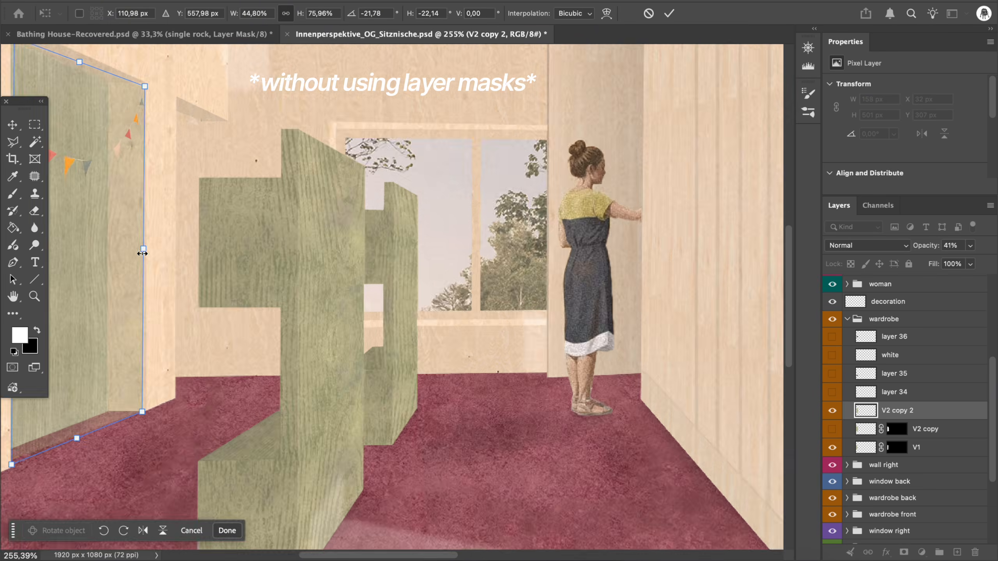
- Refine the corners and edges of the distorted wood texture to align with the wardrobe opening, and apply the transform
scroll(212, 236, "left", 5)
left_click_drag(221, 240, 218, 240)
left_click_drag(217, 457, 219, 458)
left_click_drag(350, 405, 355, 400)
scroll(354, 397, "up", 5)
left_click_drag(219, 118, 219, 128)
left_click_drag(354, 168, 354, 181)
scroll(686, 258, "down", 3)
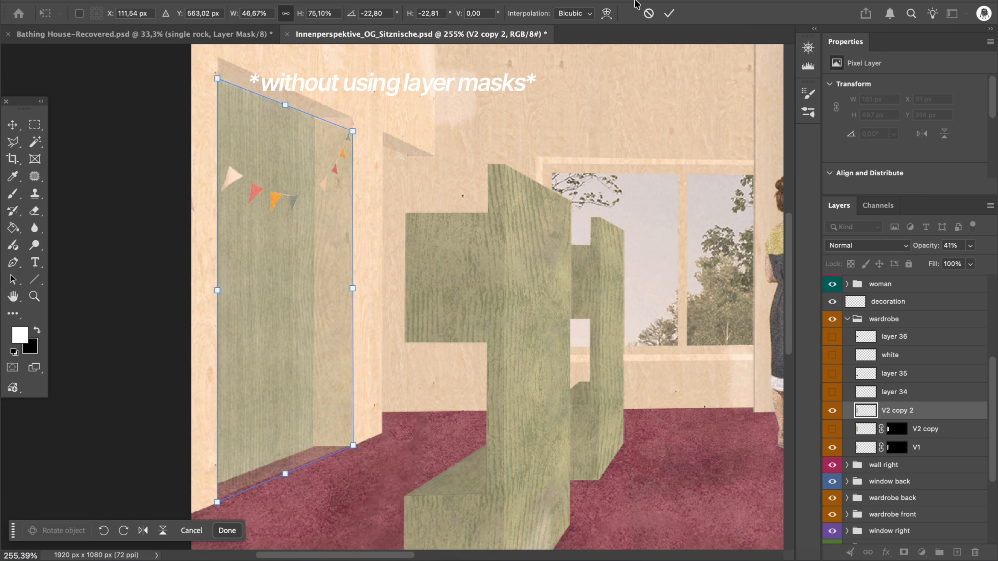
left_click(668, 14)
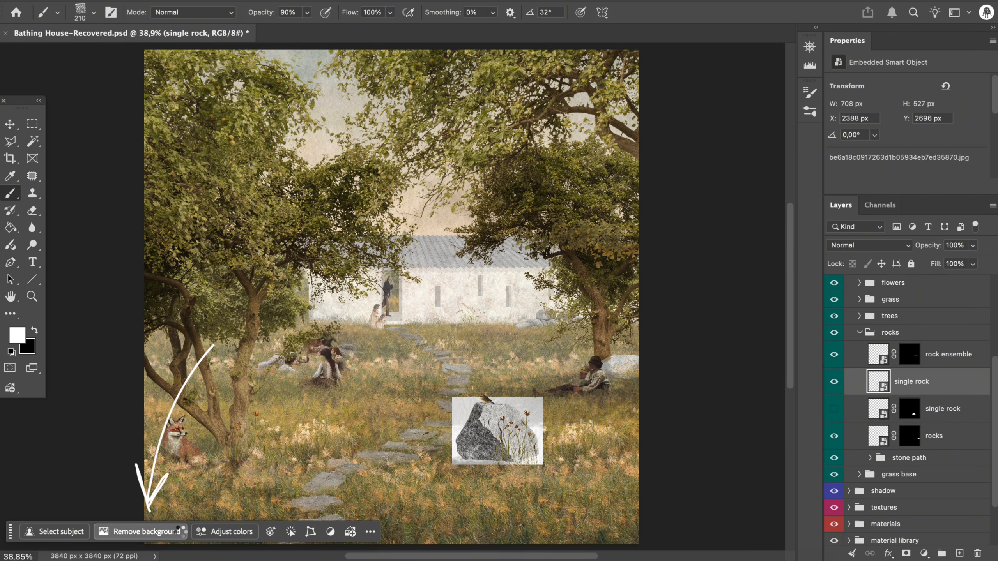
- Remove the background of the single rock image and paint black on its mask along the rock's base to blend it into the grass
left_click(179, 530)
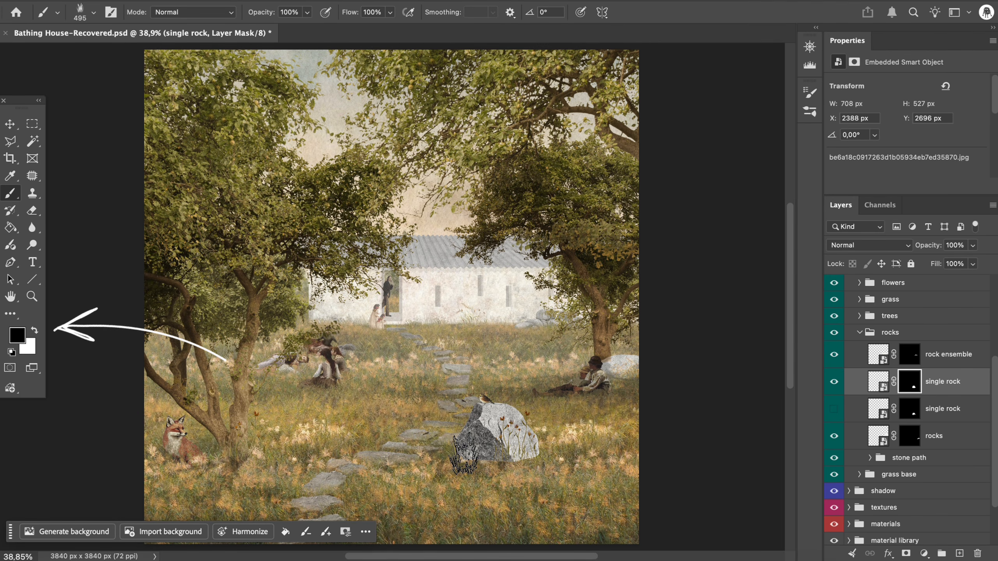
mouse_move(464, 454)
left_mouse_down()
mouse_move(486, 456)
mouse_move(498, 473)
mouse_move(498, 456)
mouse_move(544, 450)
mouse_move(498, 460)
mouse_move(541, 468)
mouse_move(483, 457)
left_mouse_up()
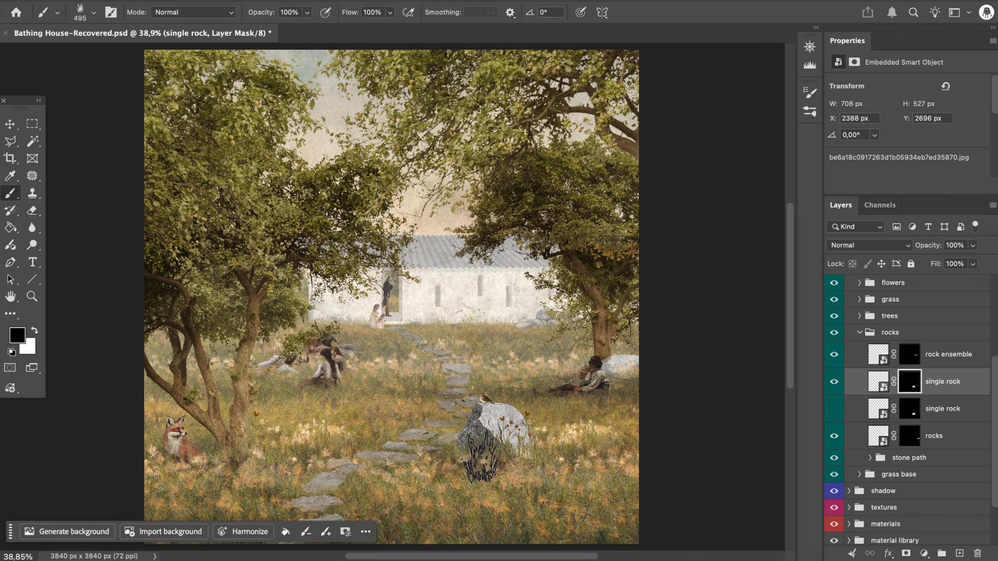
key("v")
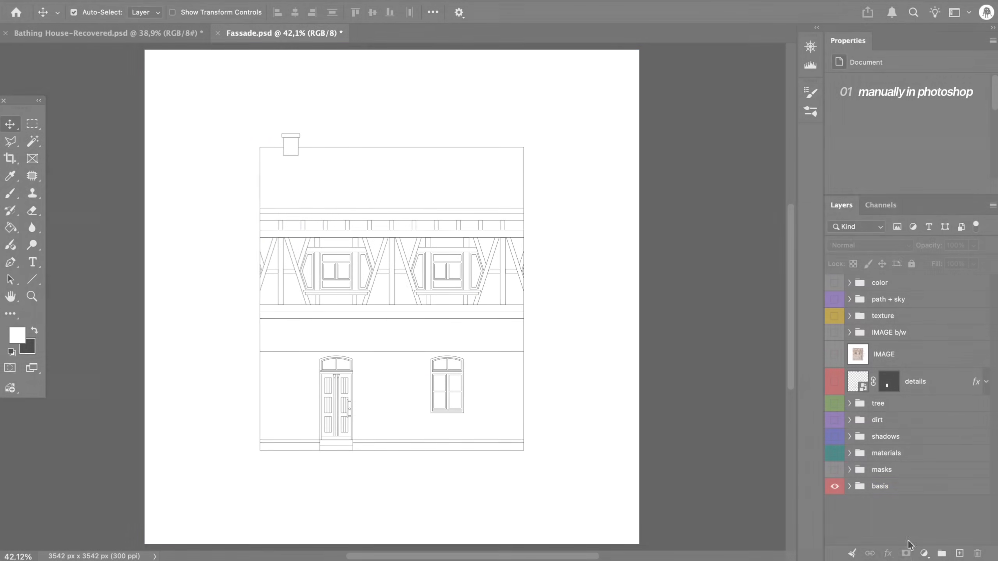
- Add a new layer above the basis group and select the roof area of the Fassade line drawing with the Magic Wand
left_click(915, 513)
left_click(959, 553)
left_click(849, 514)
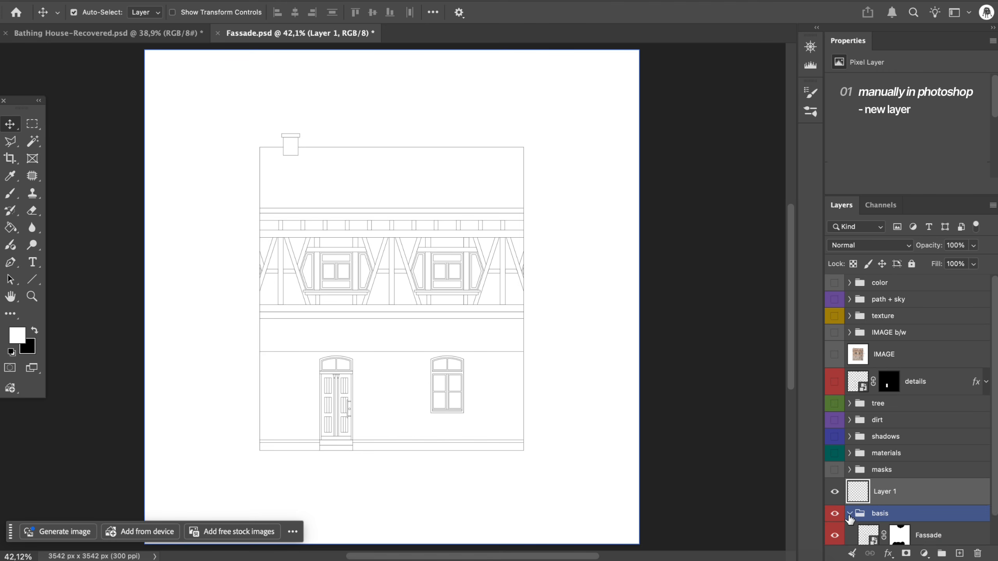
scroll(850, 517, "down", 2)
left_click(867, 507)
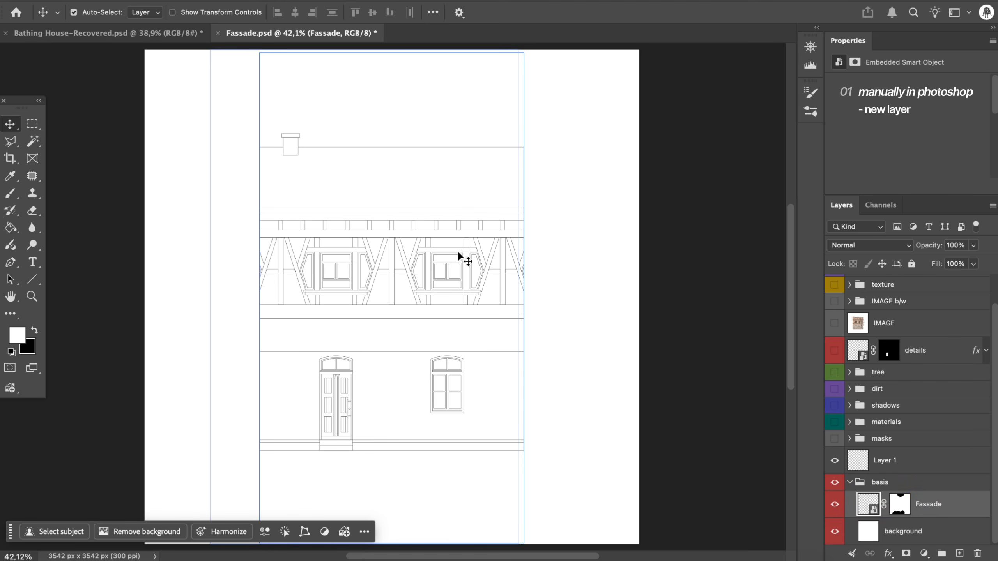
key("w")
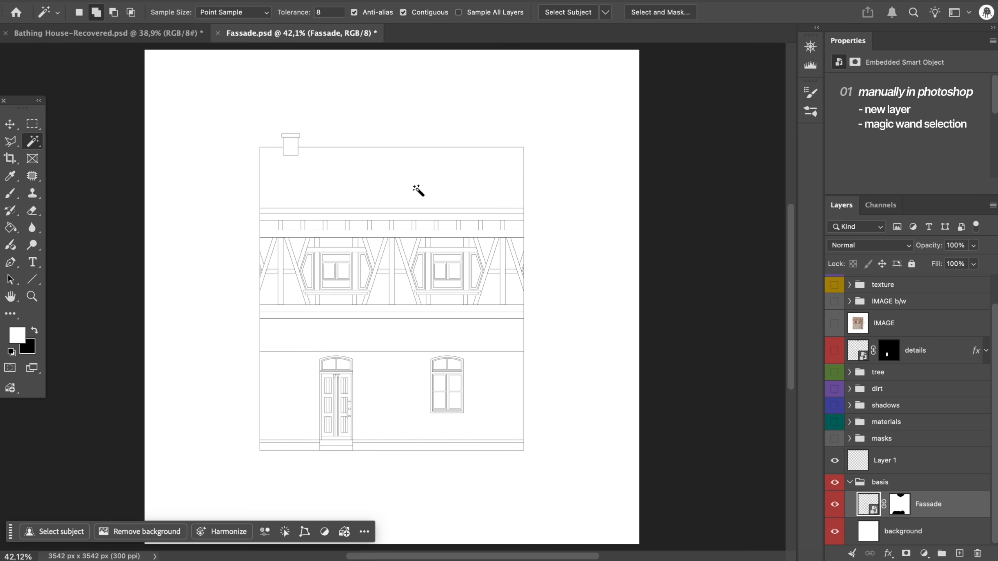
left_click(417, 190)
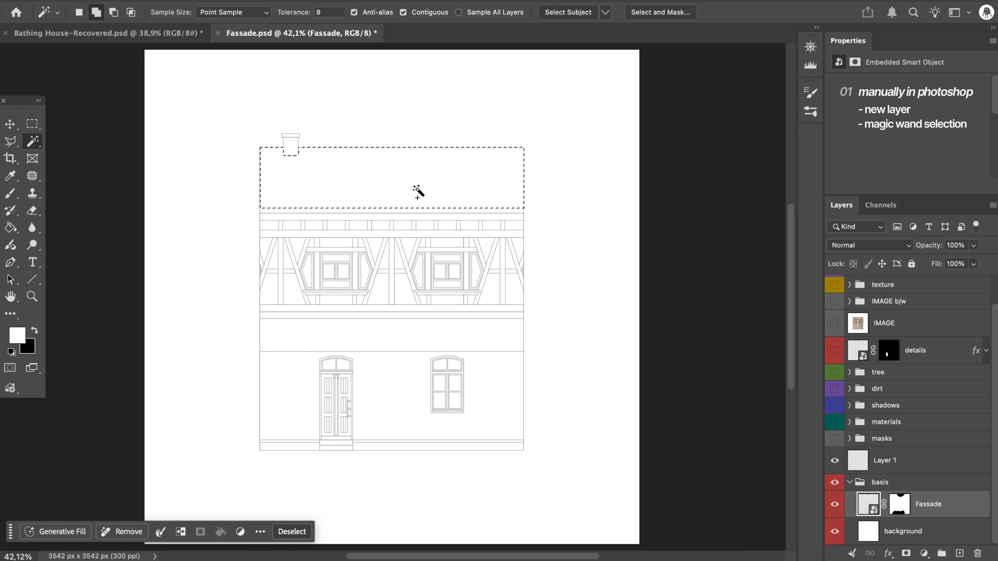
- Fill the selected roof area with blue #6782c8 on the new empty layer and deselect it
key("g")
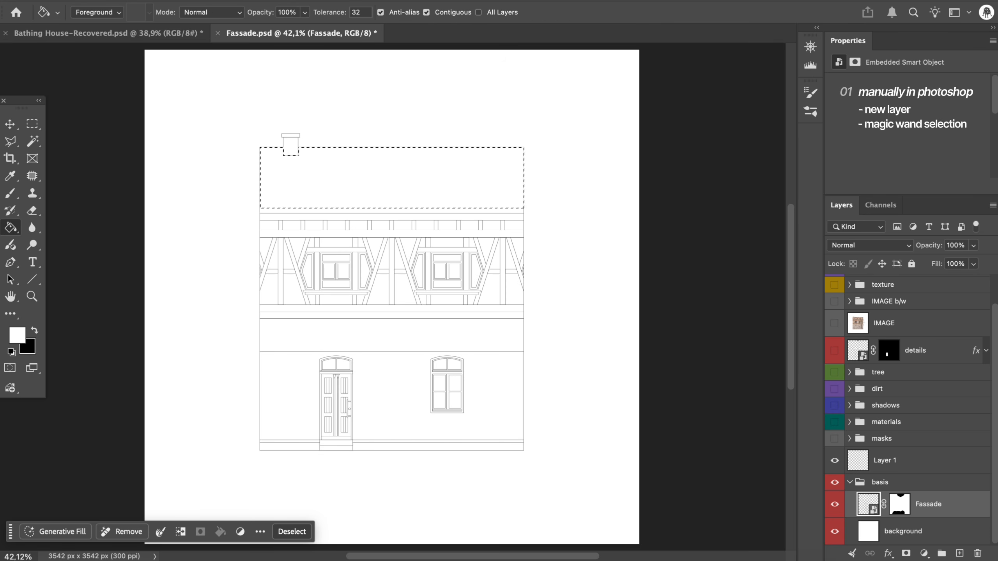
left_click(18, 335)
left_click(746, 282)
left_click_drag(746, 283, 747, 264)
left_click(647, 235)
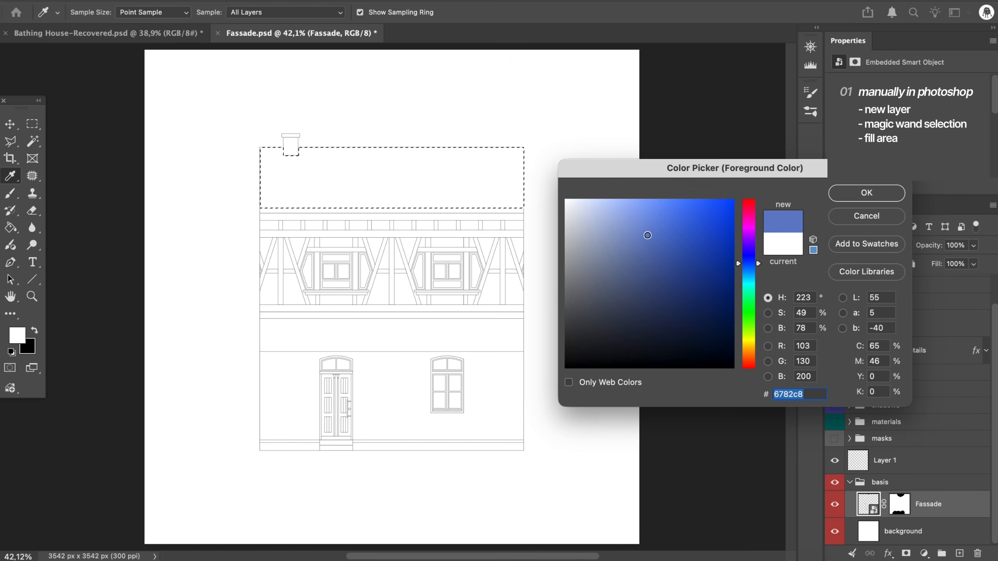
left_click(839, 197)
left_click(885, 460)
left_click(466, 183)
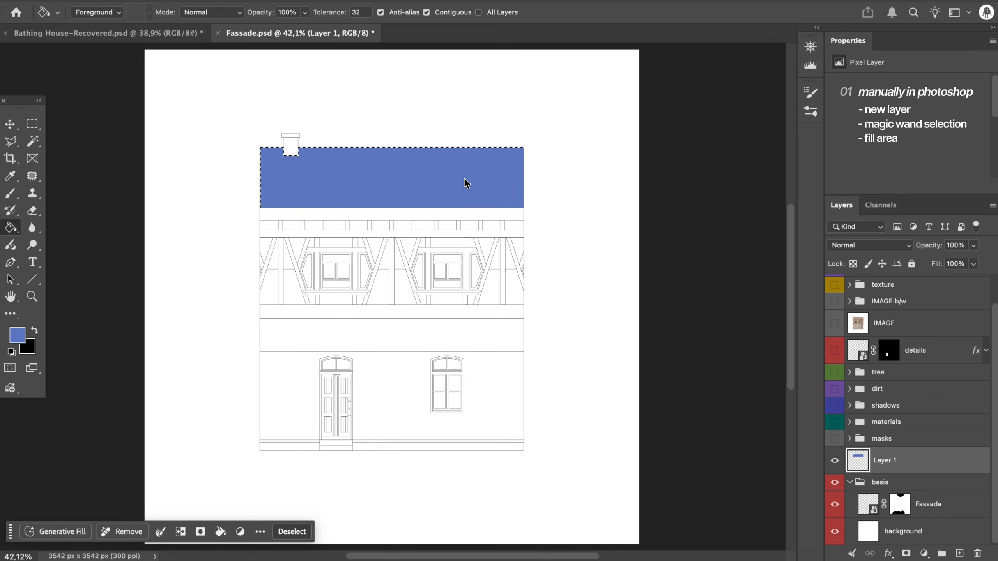
key("super+d")
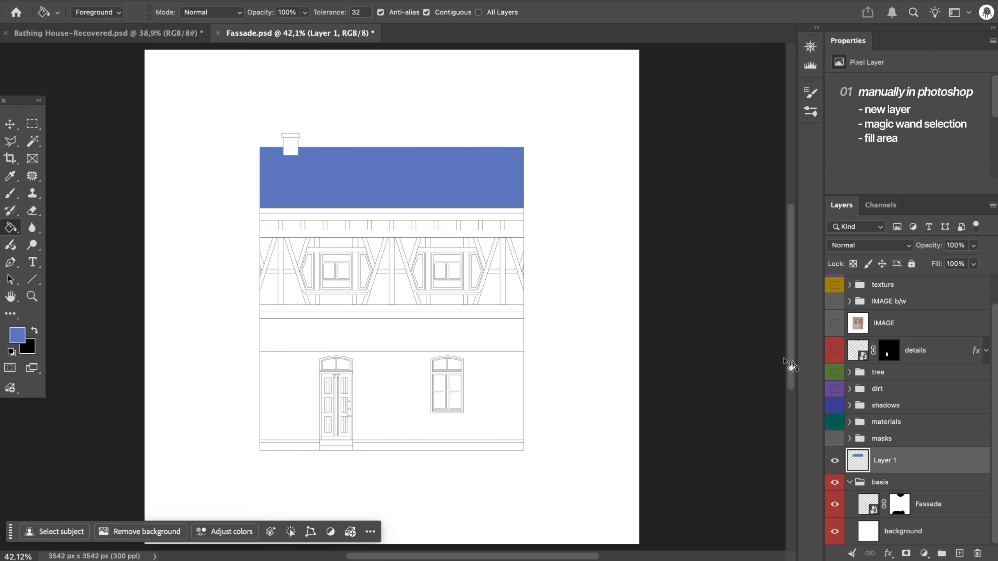
- Rename the layer with the blue fill as roof
double_click(888, 461)
type("roof")
key("Return")
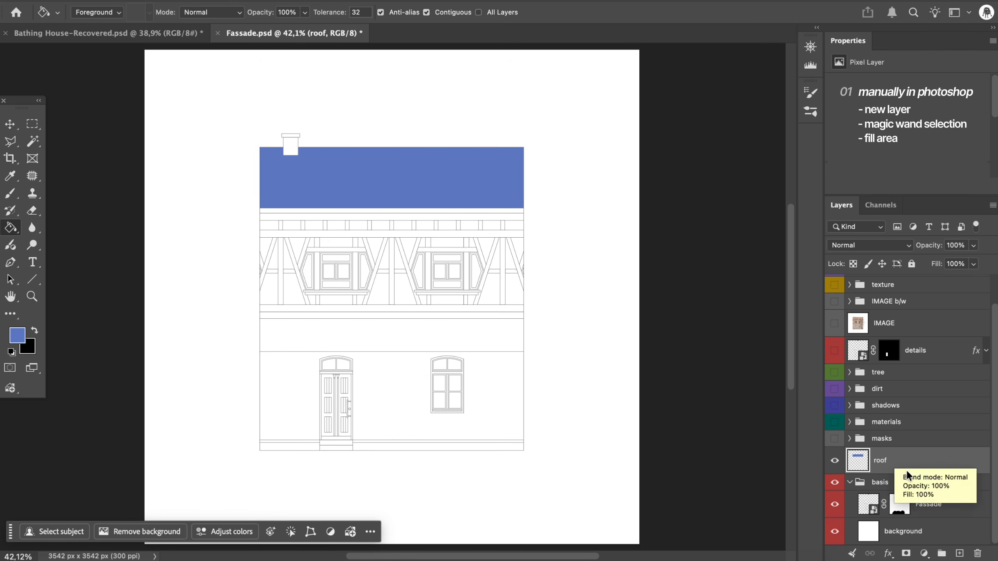
- Add another new layer and select the ground-floor wall area of the Fassade line drawing with the Magic Wand
left_click(959, 553)
left_click(905, 527)
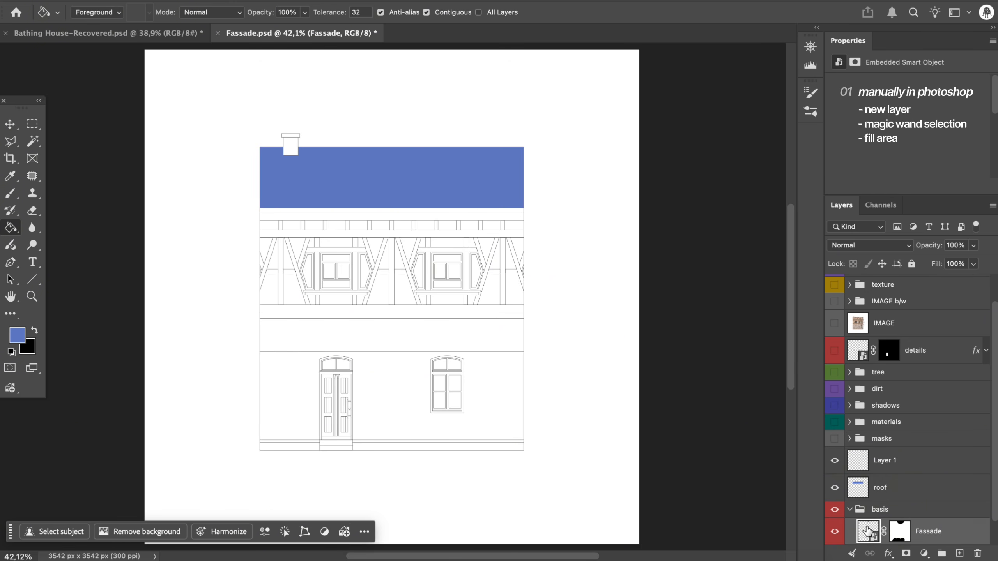
key("w")
left_click(385, 363)
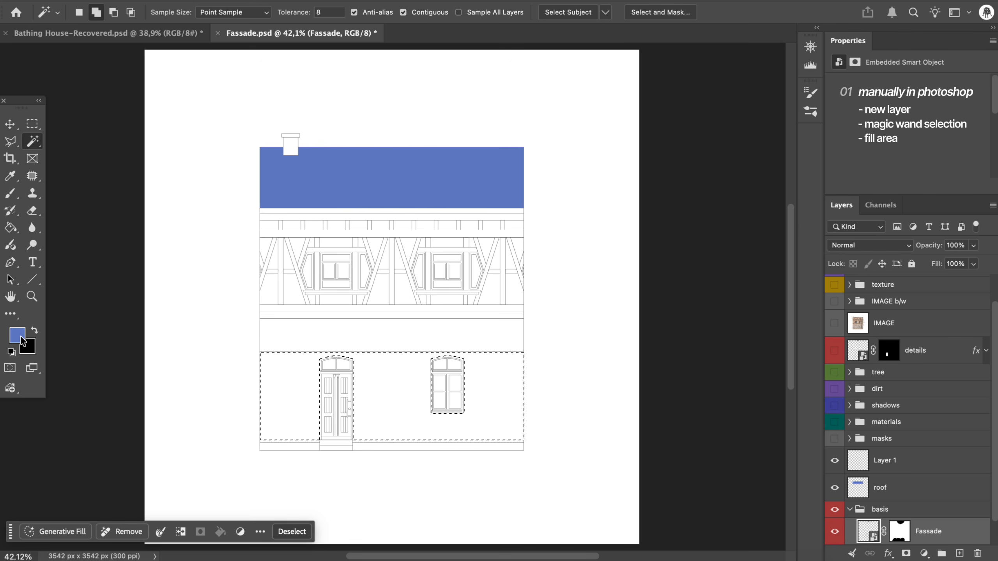
- Fill the selected ground-floor wall with pink #dd58cc on the new empty layer
key("g")
left_click(848, 459)
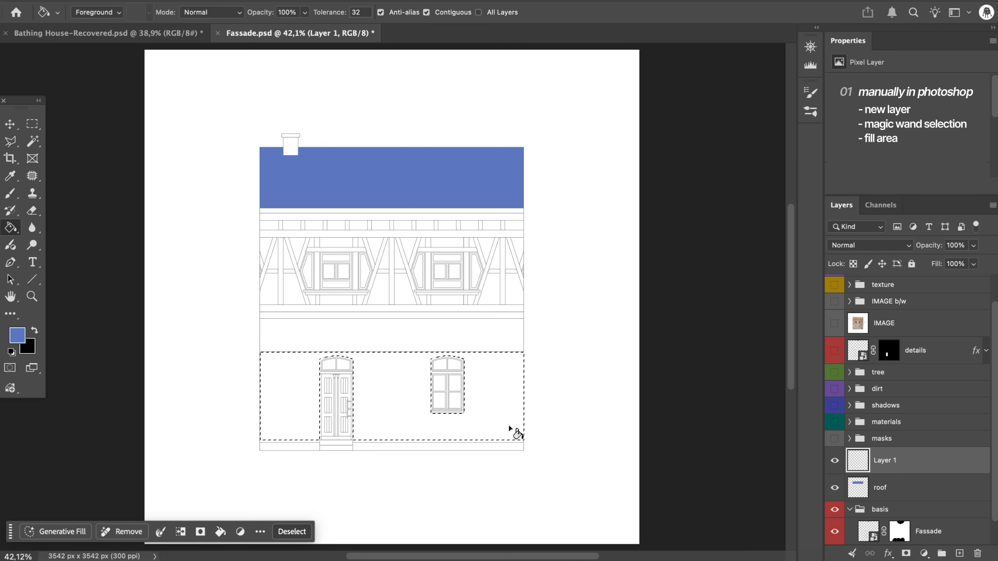
left_click(18, 335)
left_click(753, 235)
left_click_drag(753, 235, 757, 223)
left_click(673, 217)
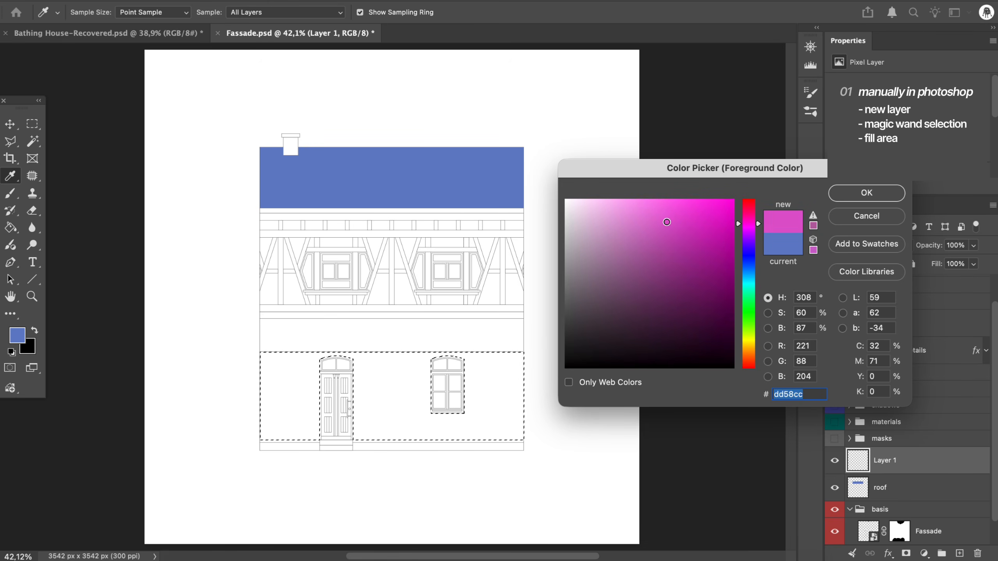
key("Return")
left_click(390, 404)
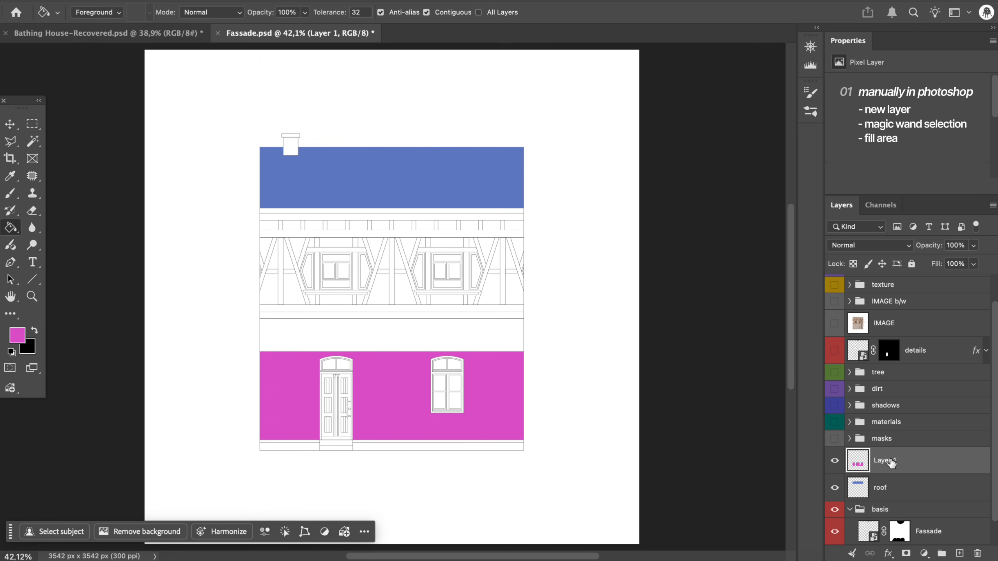
- Rename the pink layer as facade and group it with the roof layer under the name masks
type("facade")
key("Return")
left_click(891, 488, "shift")
key("ctrl+g")
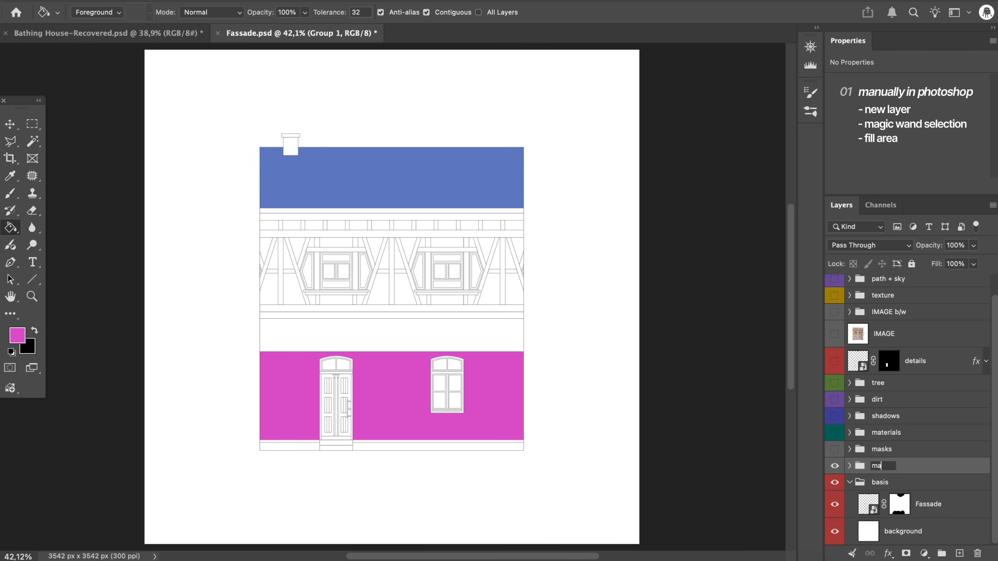
key("Return")
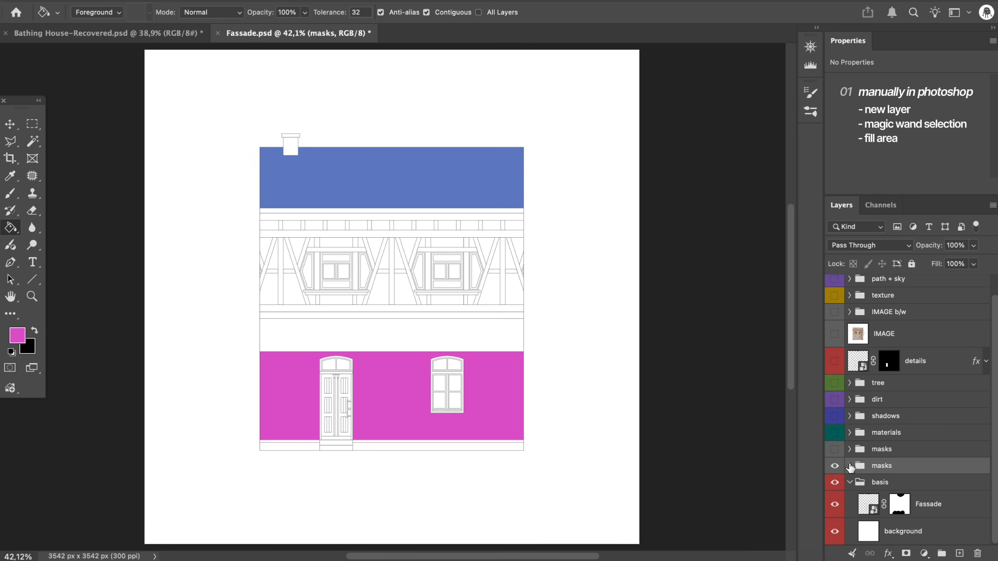
- Hide the facade and roof layers inside the new masks group and collapse the group
left_click(850, 467)
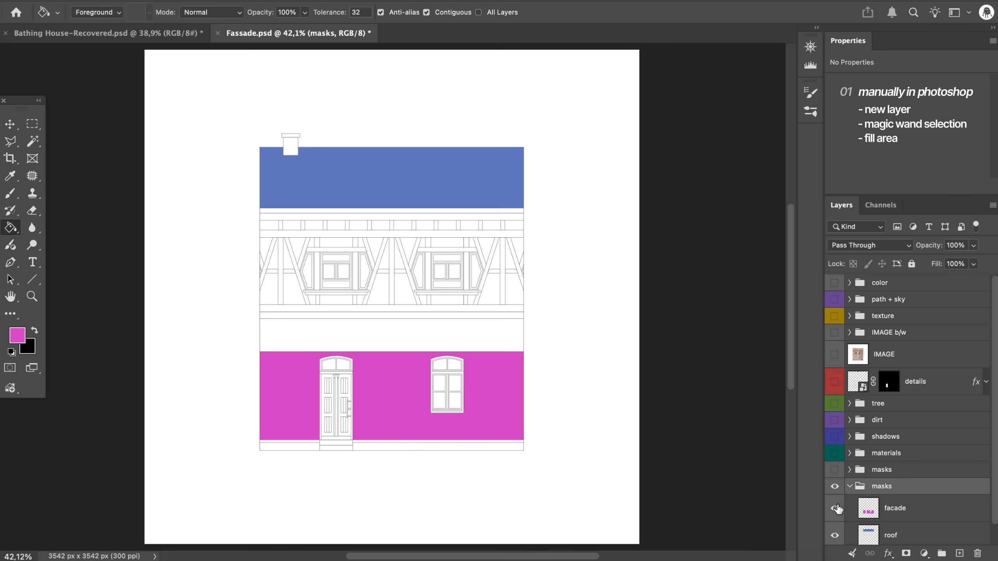
left_click_drag(834, 508, 834, 535)
left_click(849, 486)
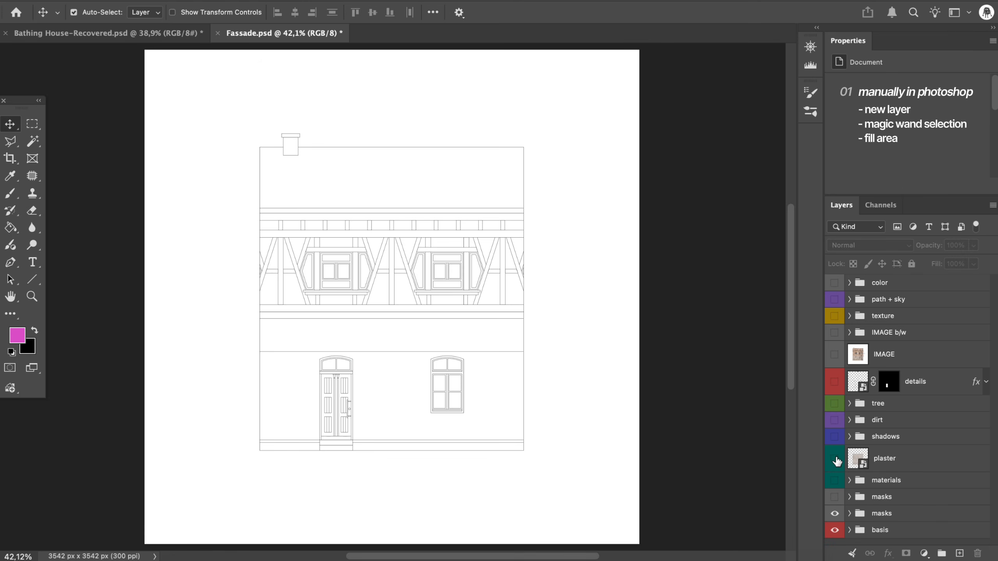
- Show the plaster texture and mask it to the ground-floor wall, using the facade layer's shape as the selection
left_click(835, 459)
left_click(914, 467)
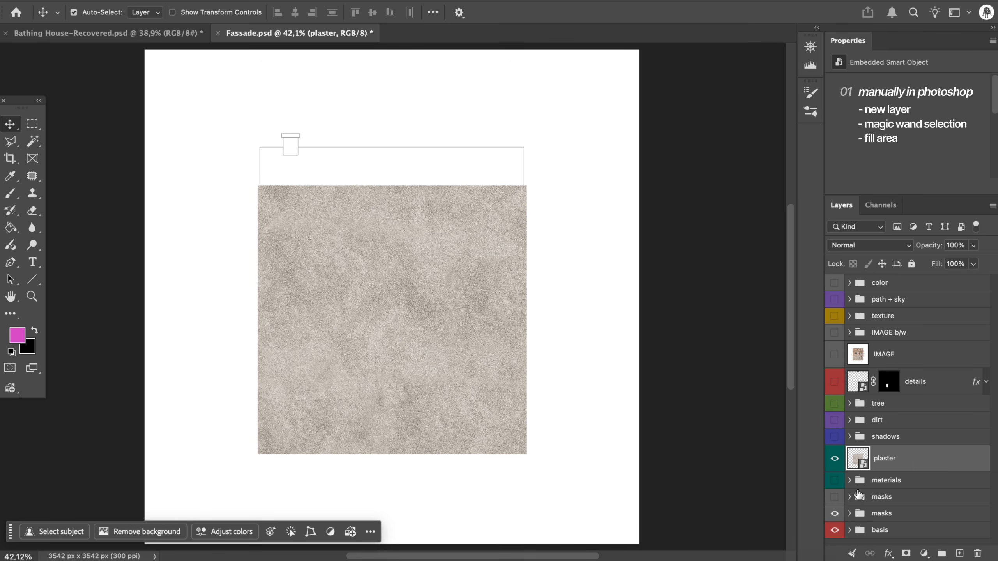
left_click(849, 513)
scroll(860, 519, "down", 2)
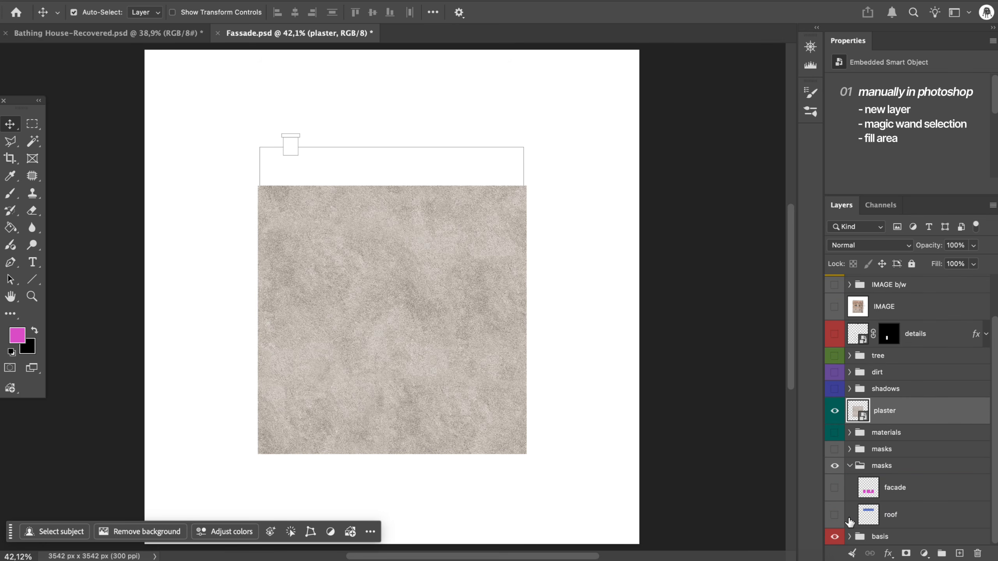
left_click(868, 487, "ctrl")
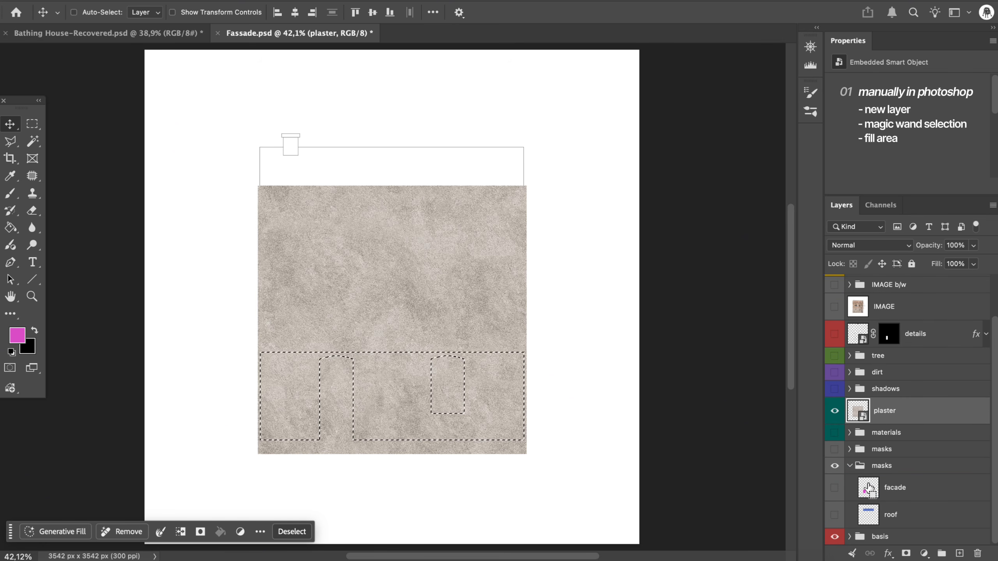
left_click(906, 553)
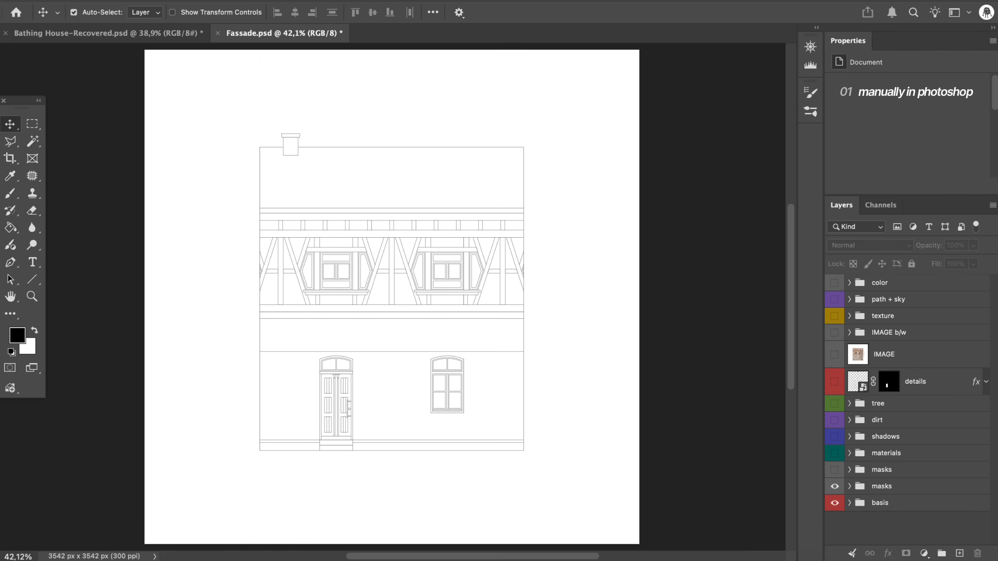
- Add a new layer above the basis group and trace two diagonal timbers between the upper windows into one Polygonal Lasso selection
left_click(943, 508)
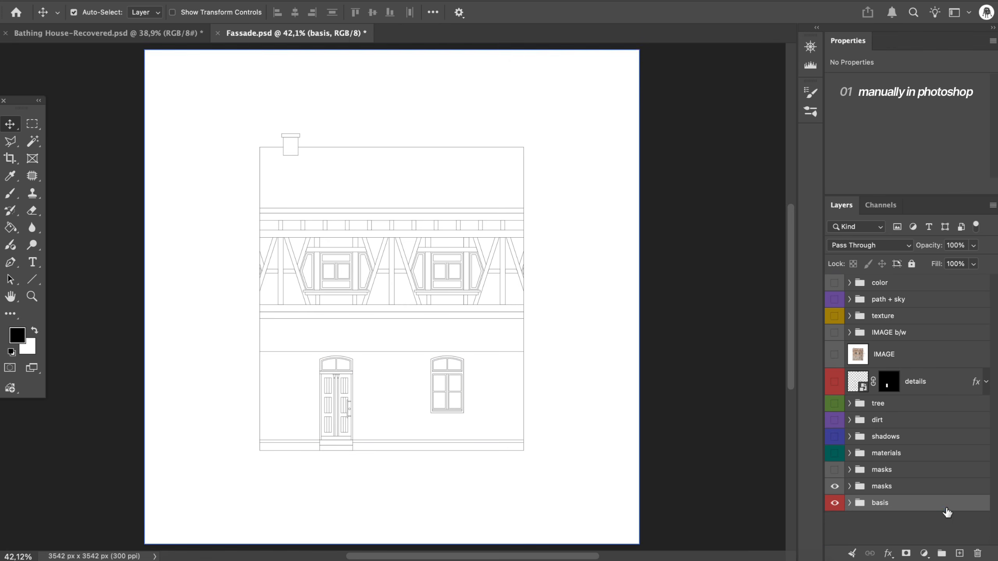
left_click(958, 554)
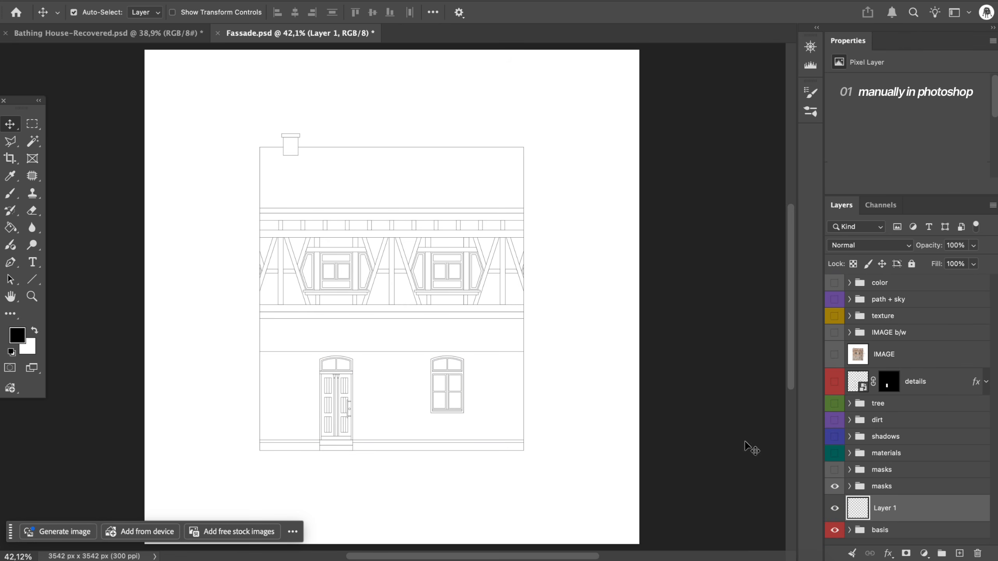
key("l")
scroll(279, 221, "up", 5)
scroll(358, 181, "up", 4)
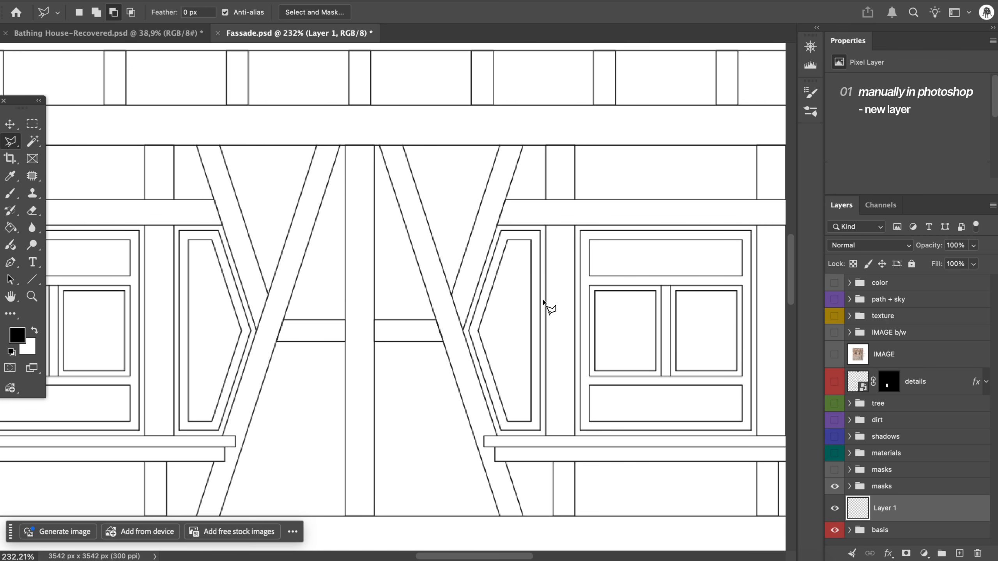
left_click(522, 146)
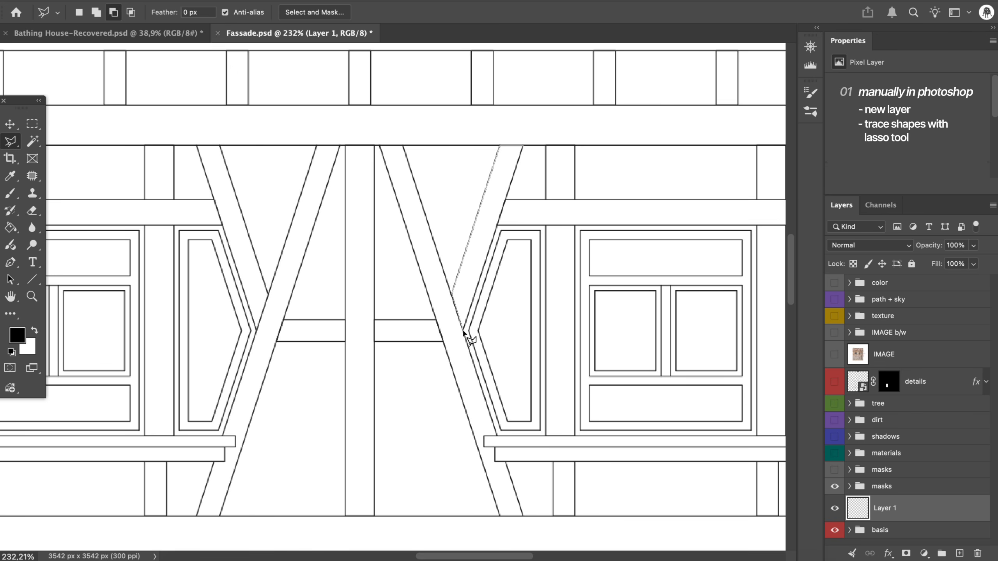
left_click(522, 146)
key("shift")
scroll(307, 143, "down", 1)
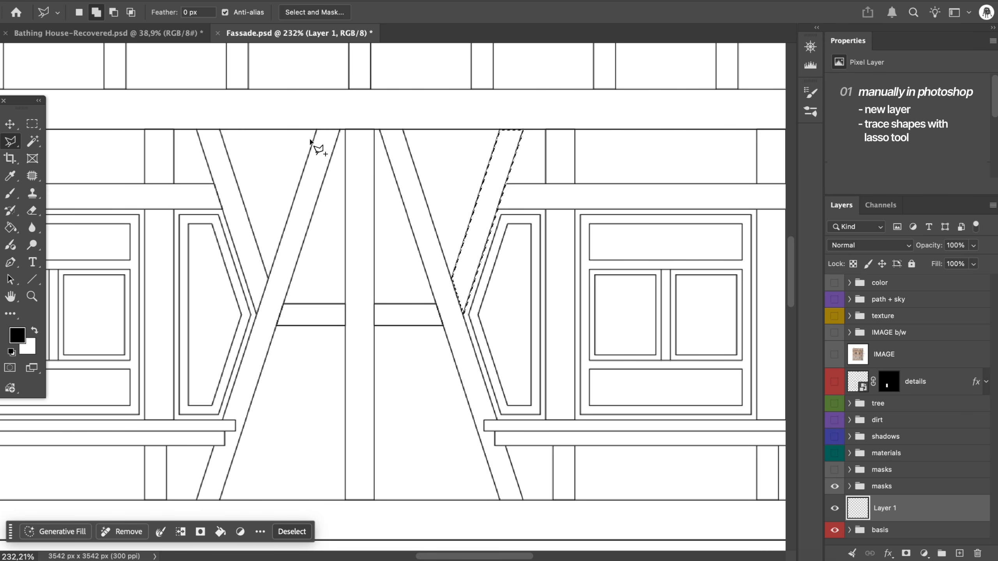
left_click(316, 131)
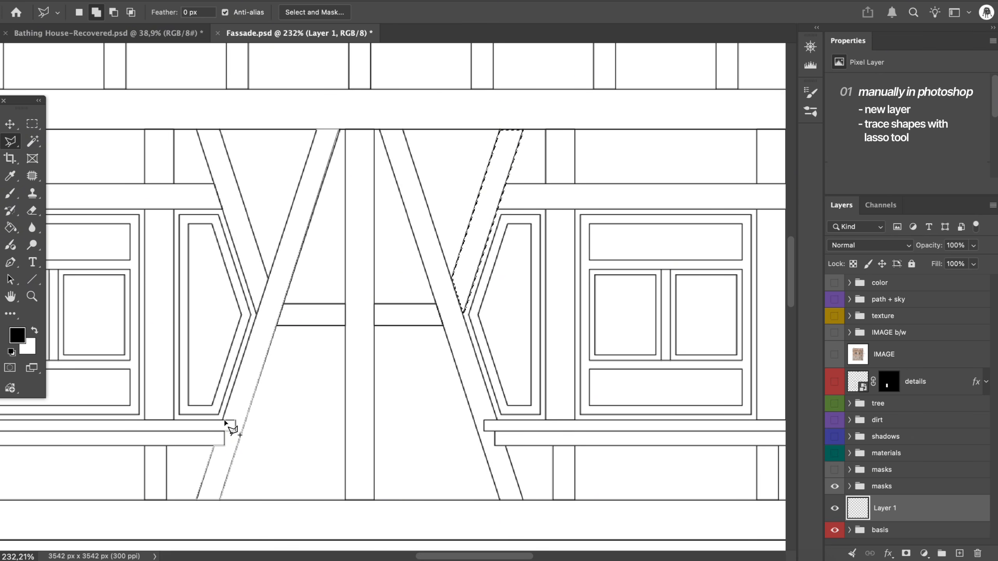
left_click(226, 422)
- Fill the two selected diagonal timbers on the new layer with the foreground colour dfcd86 and clear the selection
key("g")
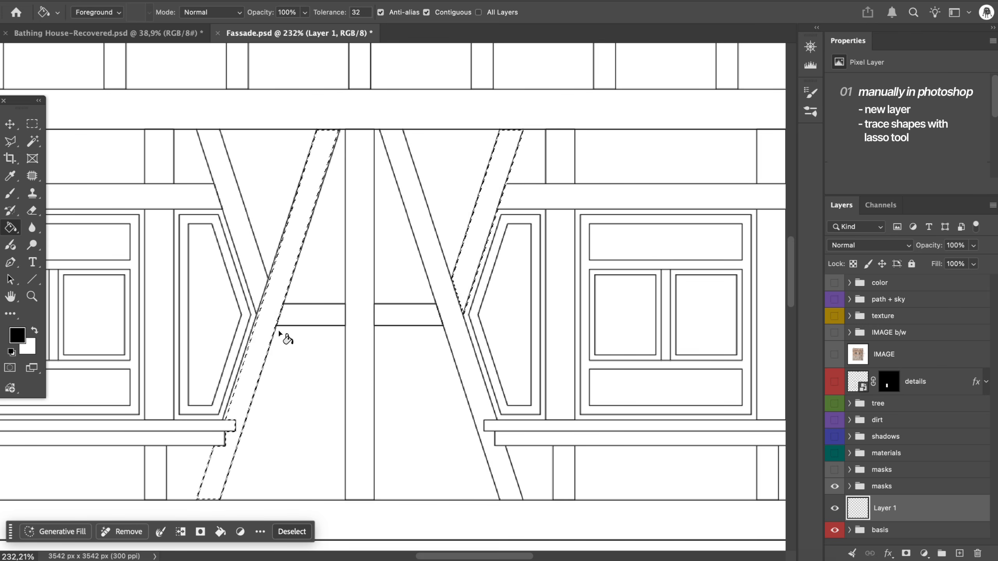
left_click(20, 335)
left_click_drag(748, 365, 752, 346)
left_click(633, 220)
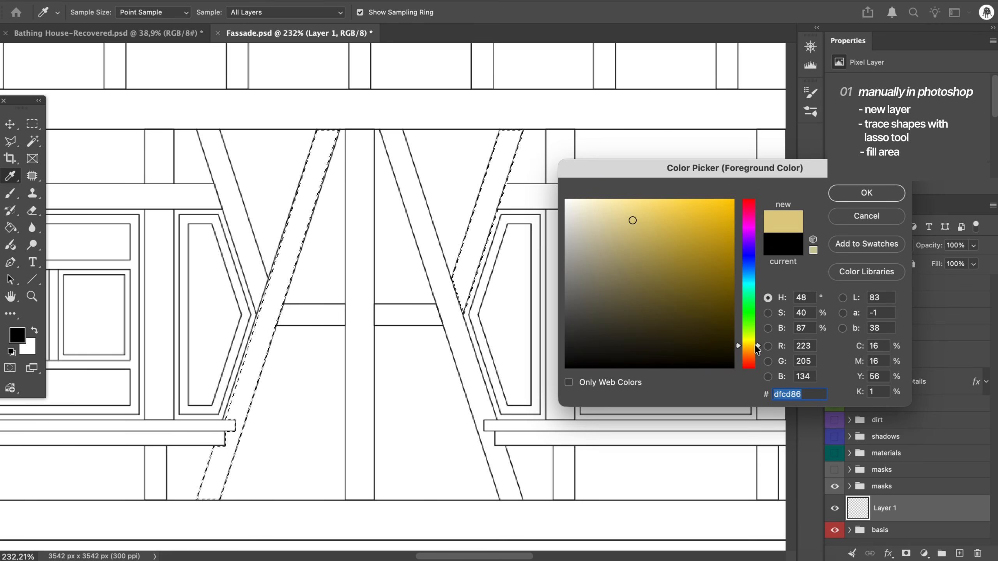
left_click(884, 192)
key("alt+BackSpace")
key("super+d")
key("super+0")
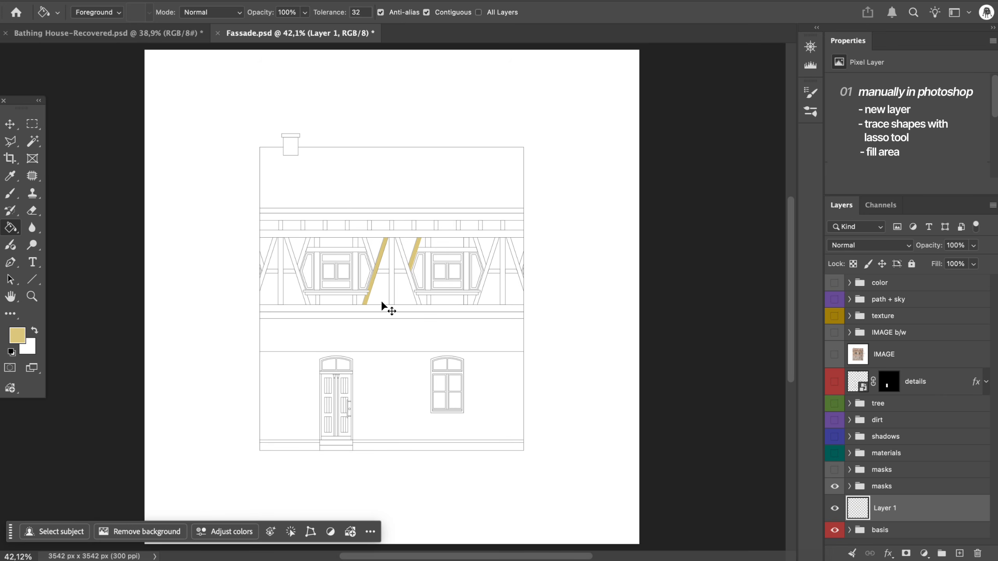
- Store the hidden timber layer in the masks group and mask the beams texture with that layer's shape
left_click(833, 510)
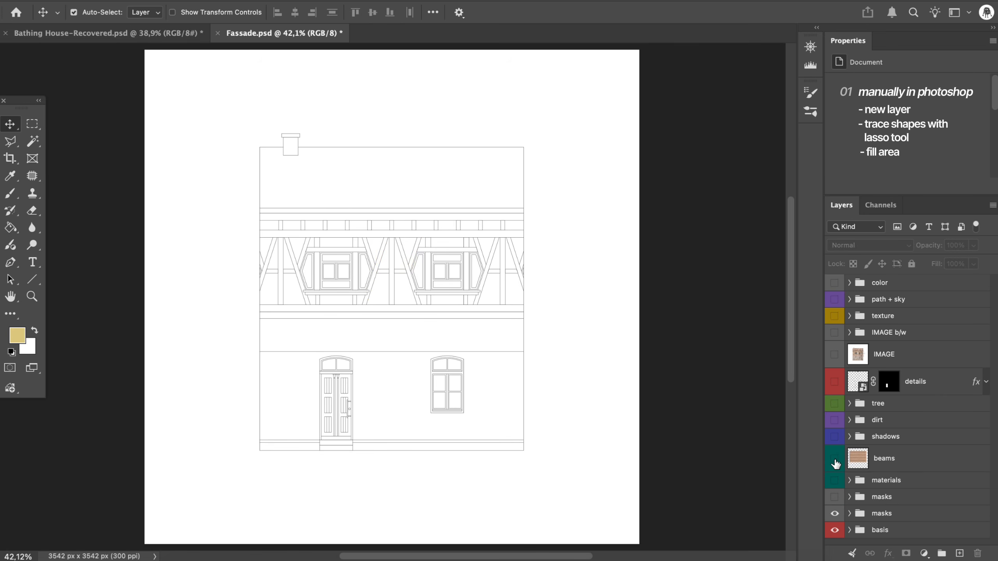
left_click(834, 459)
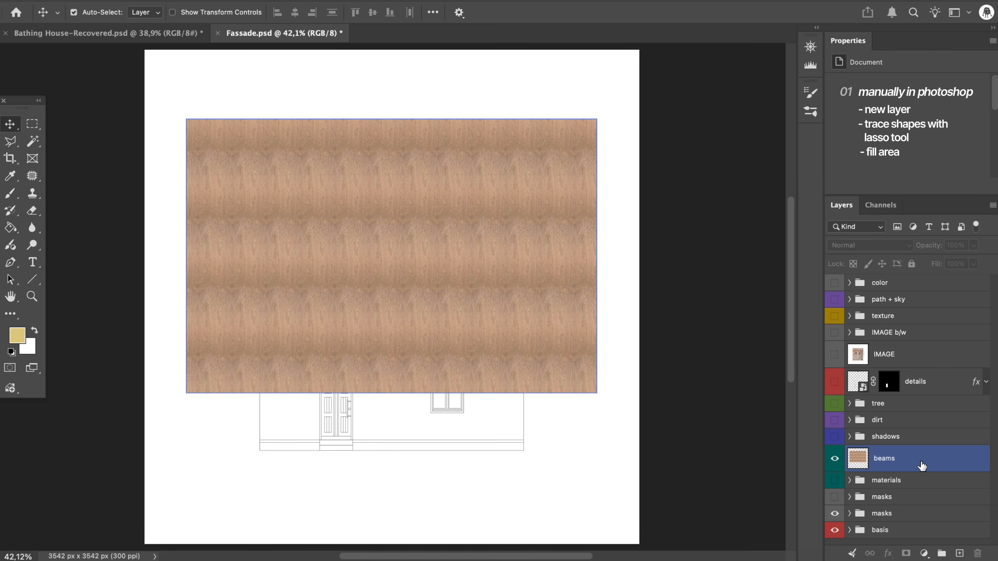
left_click(849, 513)
left_click(869, 536, "super")
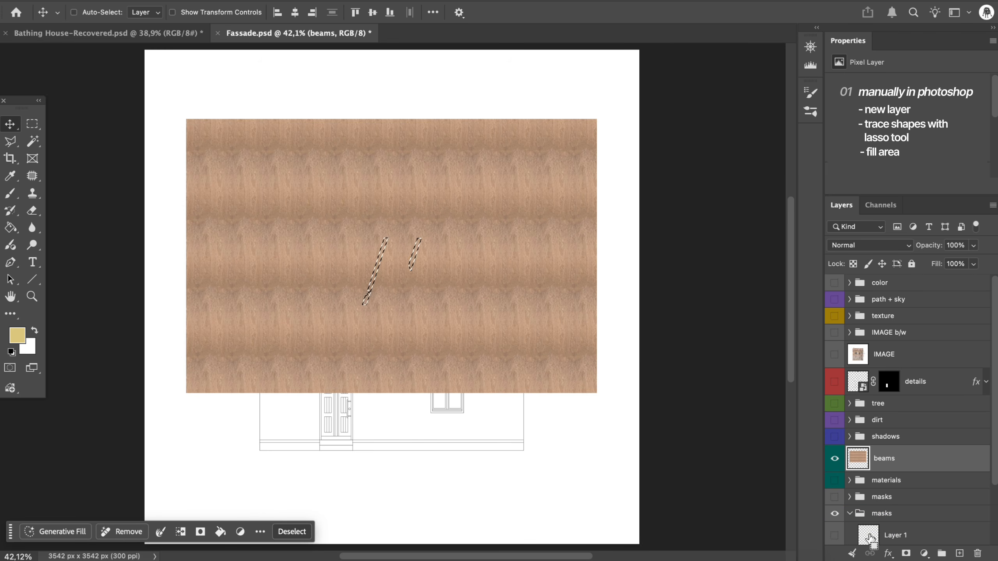
left_click(905, 554)
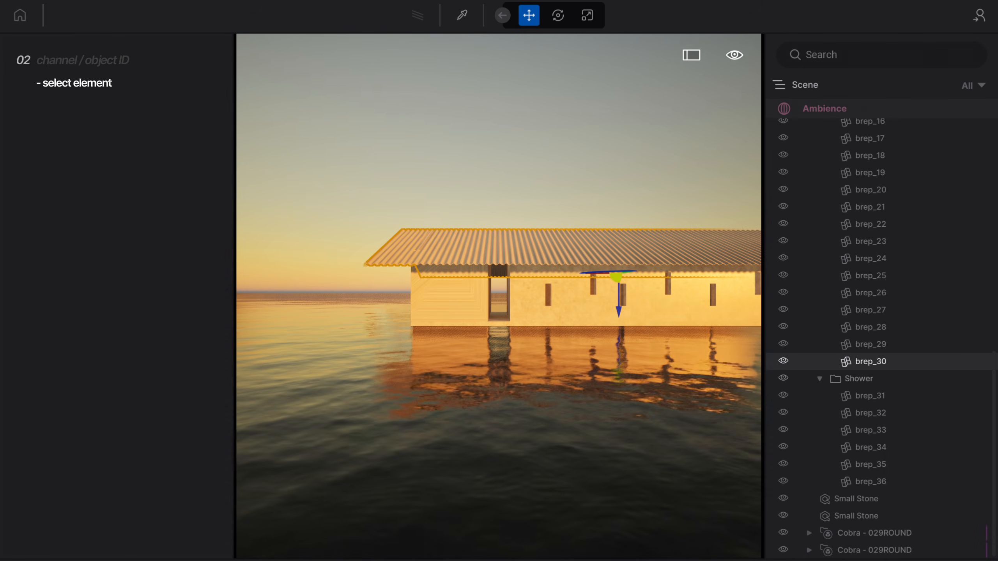
- In Twinmotion, enable Layer ID for the bathing house's roof with number 1 and assign the walls to number 2
left_click(779, 560)
left_click(825, 337)
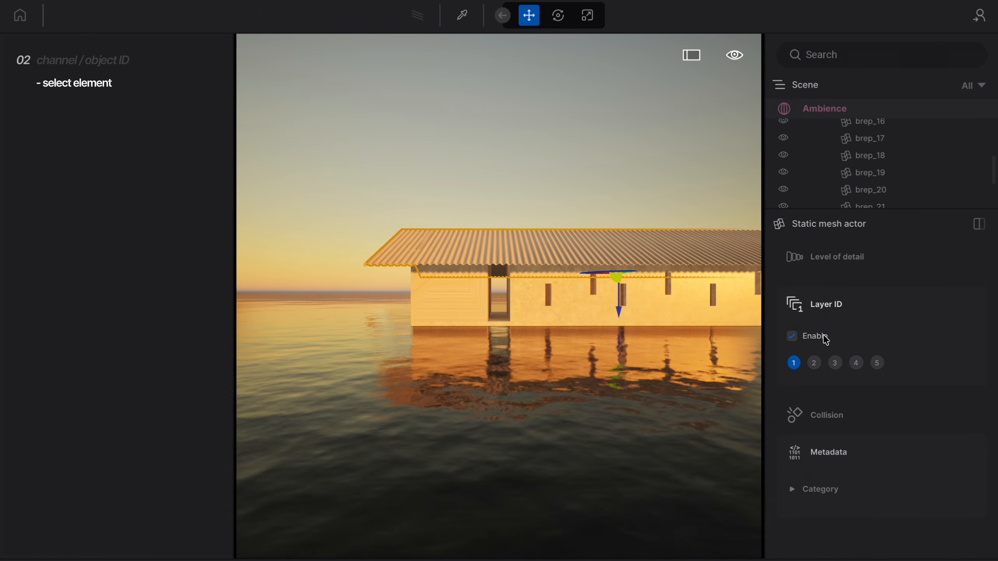
left_click(578, 308)
left_click(809, 361)
left_click(463, 302)
left_click(811, 366)
- Assign the Starting Ground element to Layer ID 3 and deselect it
left_click(501, 321)
left_click(642, 389)
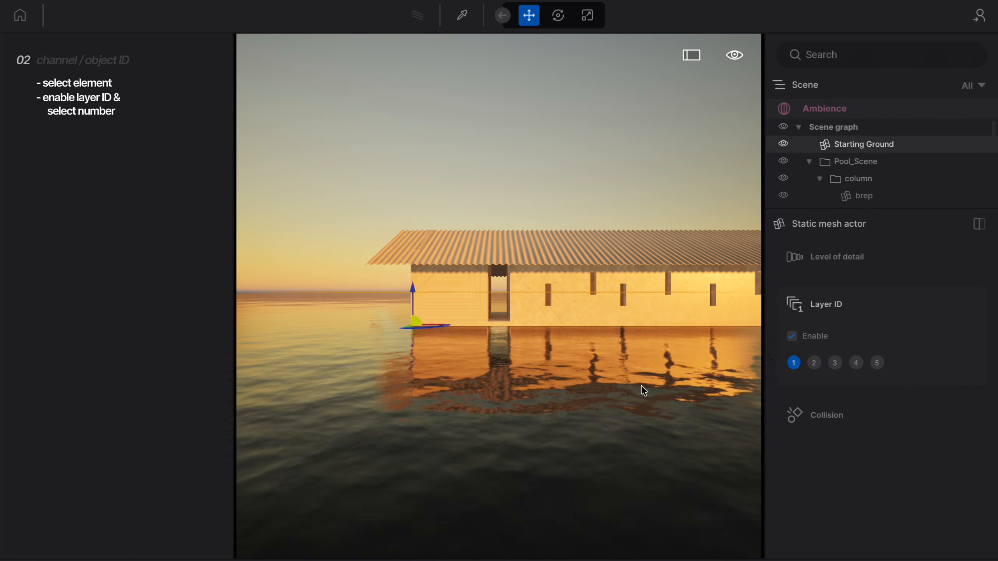
left_click(836, 363)
key("Escape")
- Export Image12 as JPG with the render layers Sky, Layer 1, Layer 2 and Layer 3 exported as masks
left_click(962, 305)
left_click(675, 389)
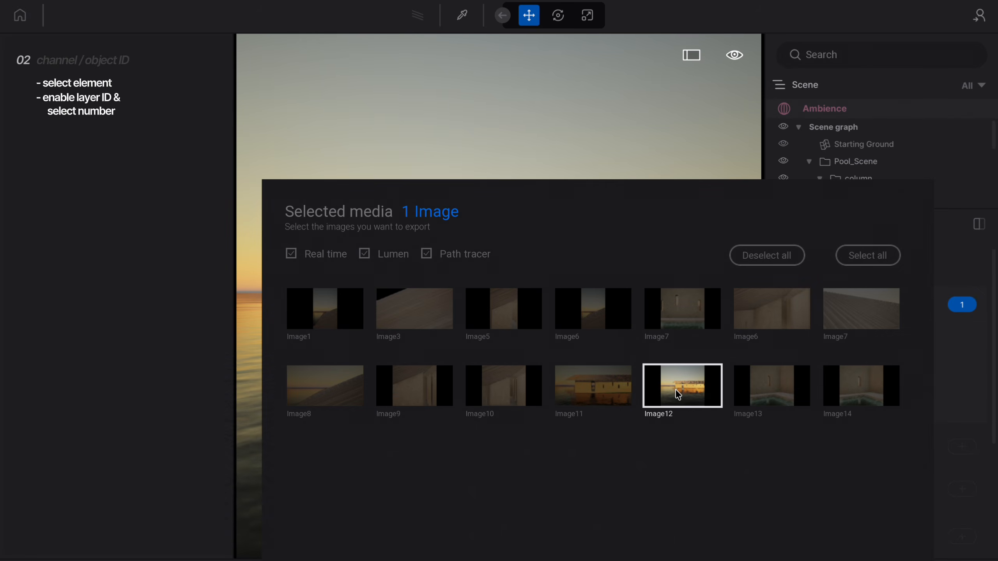
left_click(974, 346)
left_click(821, 404)
scroll(846, 410, "down", 1)
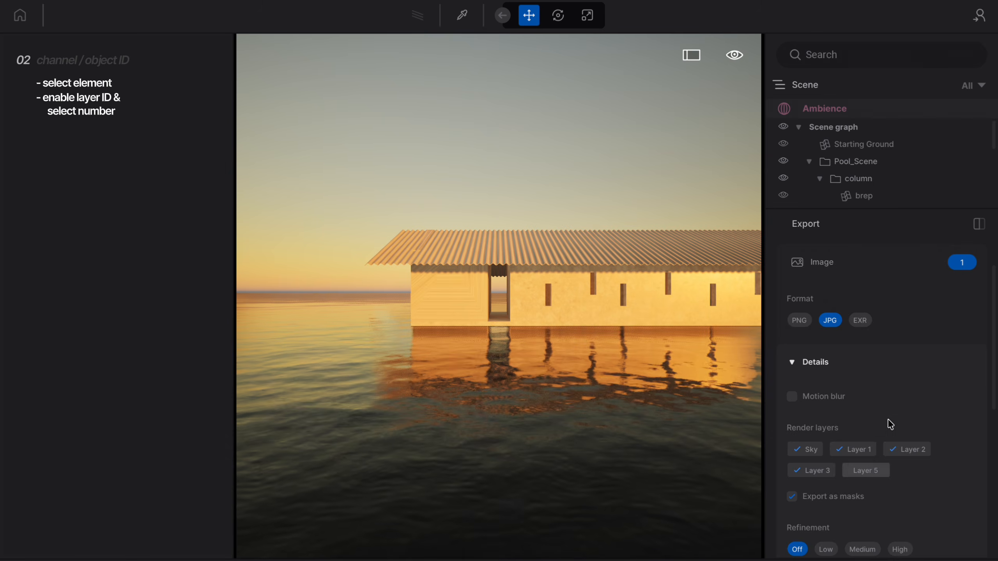
scroll(878, 436, "down", 5)
left_click(887, 527)
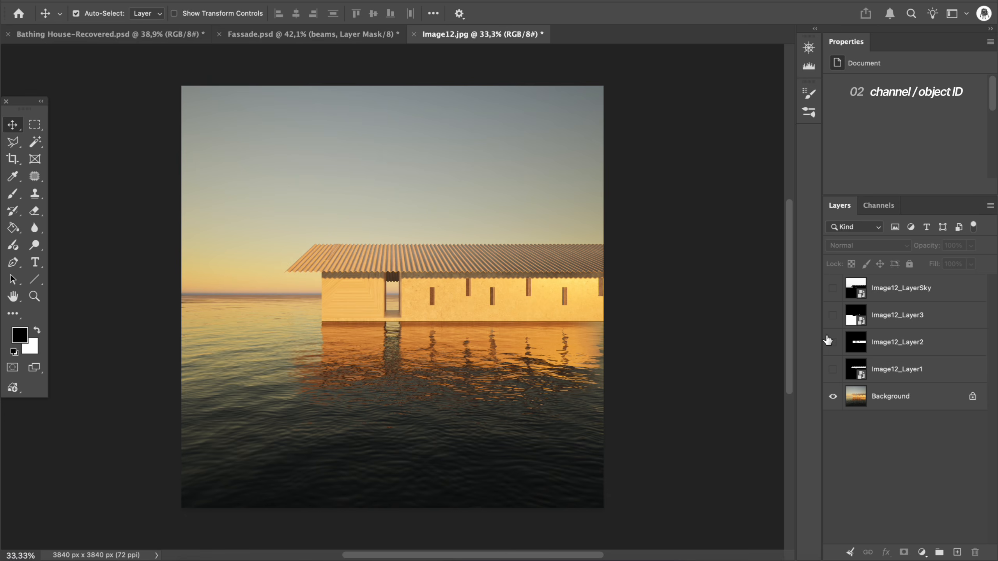
- In Photoshop, show Image12_Layer2, select its white wall area with Color Range and turn the selection into a layer mask
left_click(832, 343)
left_click(892, 342)
left_click(481, 25)
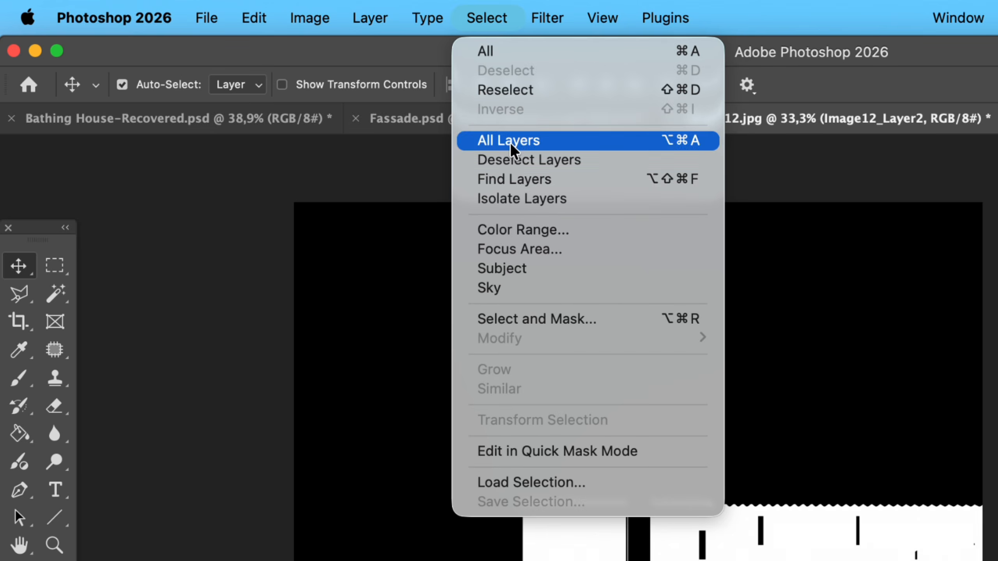
left_click(522, 230)
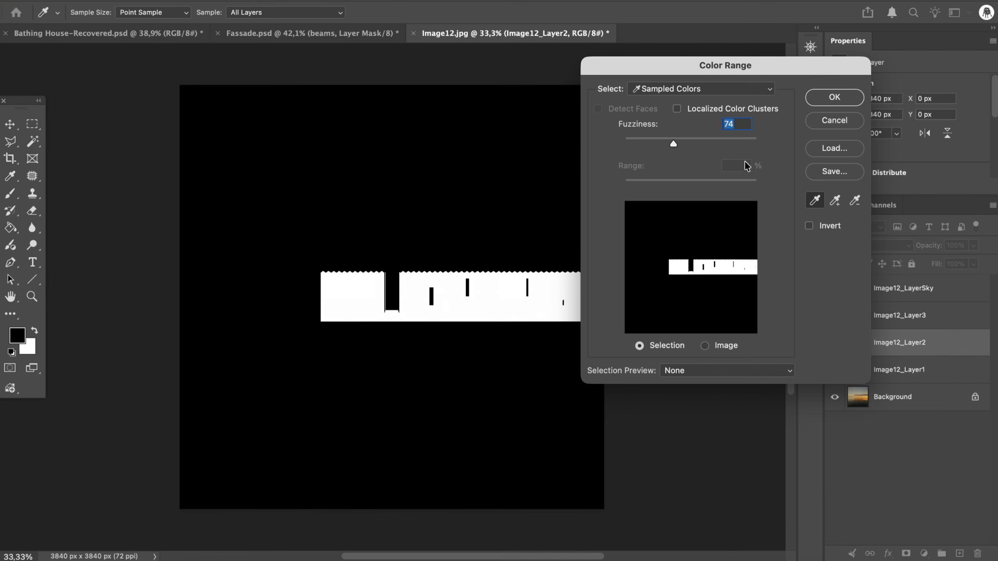
left_click(823, 98)
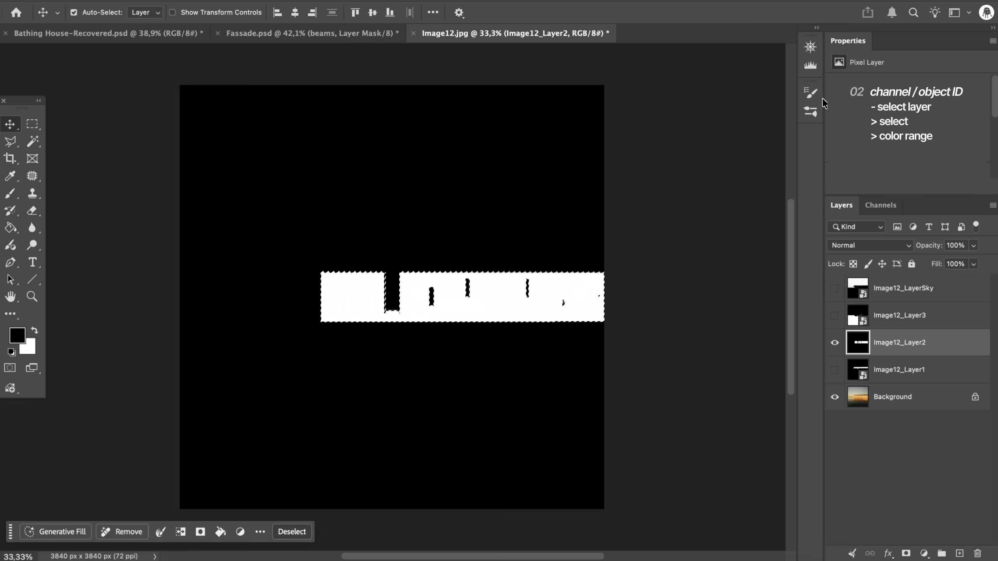
left_click(905, 552)
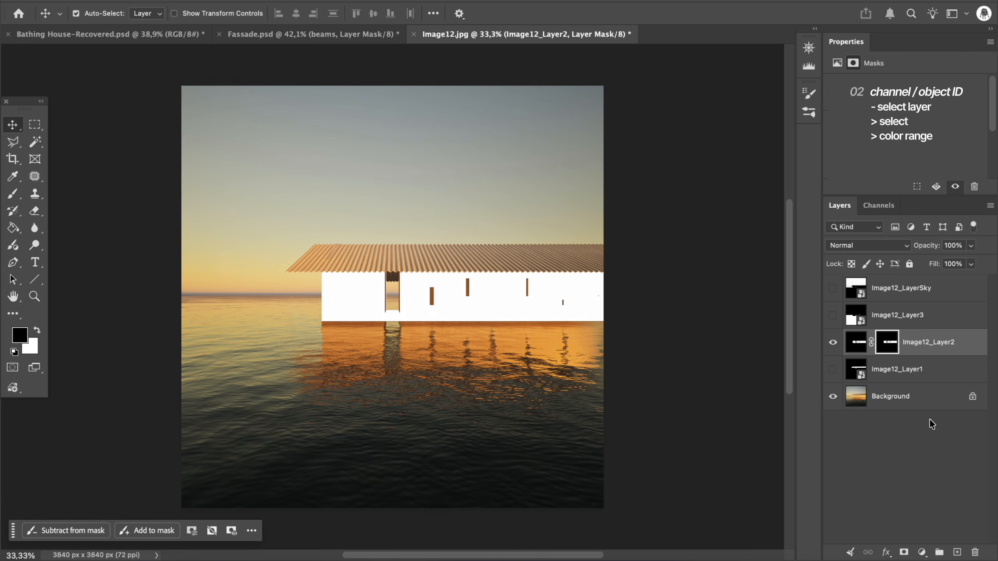
- Rename the masked Image12_Layer2 layer as facade
double_click(933, 342)
type("facade")
key("Return")
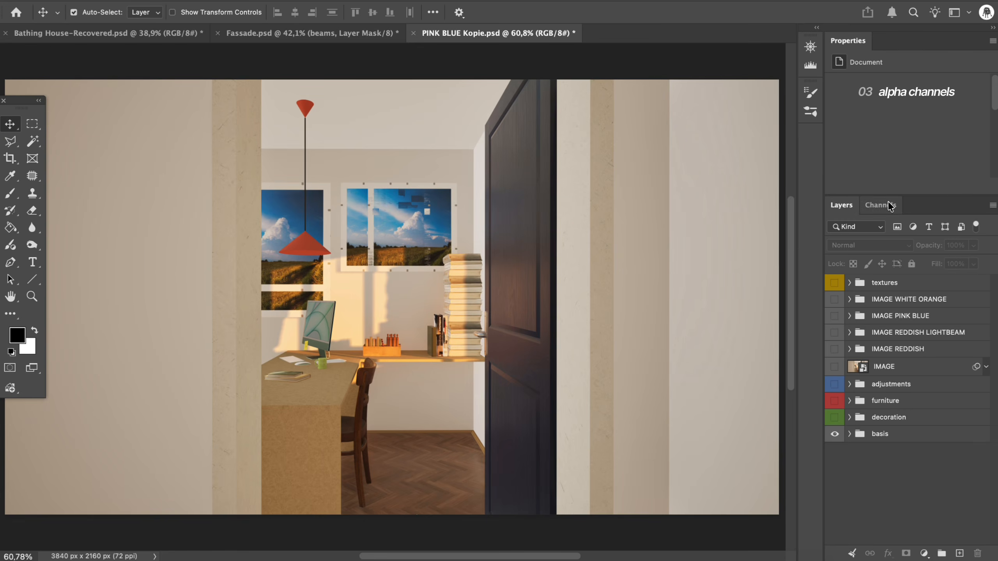
- Compare the interior image's Red, Green and Blue channels individually and duplicate the Red channel
left_click(885, 204)
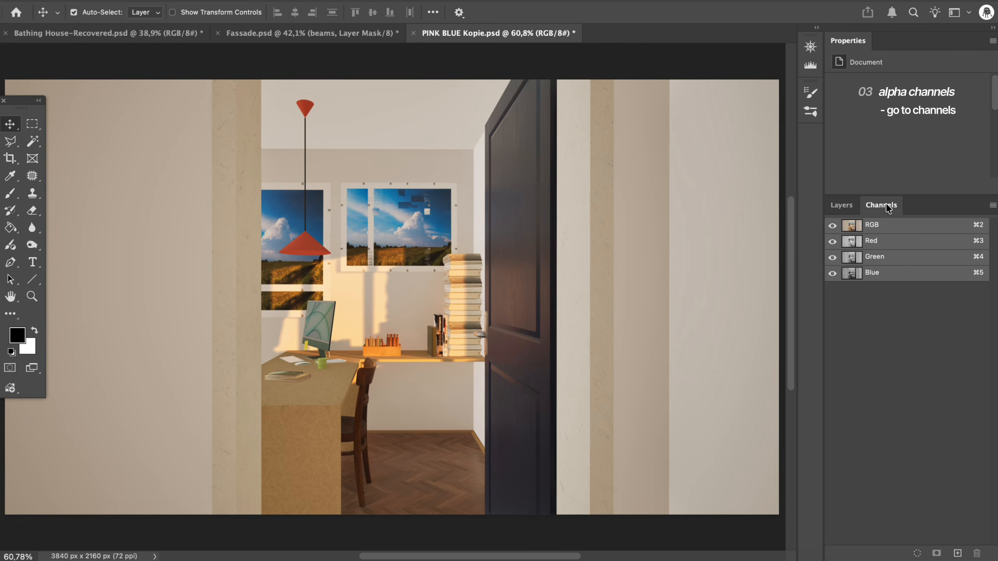
left_click(884, 241)
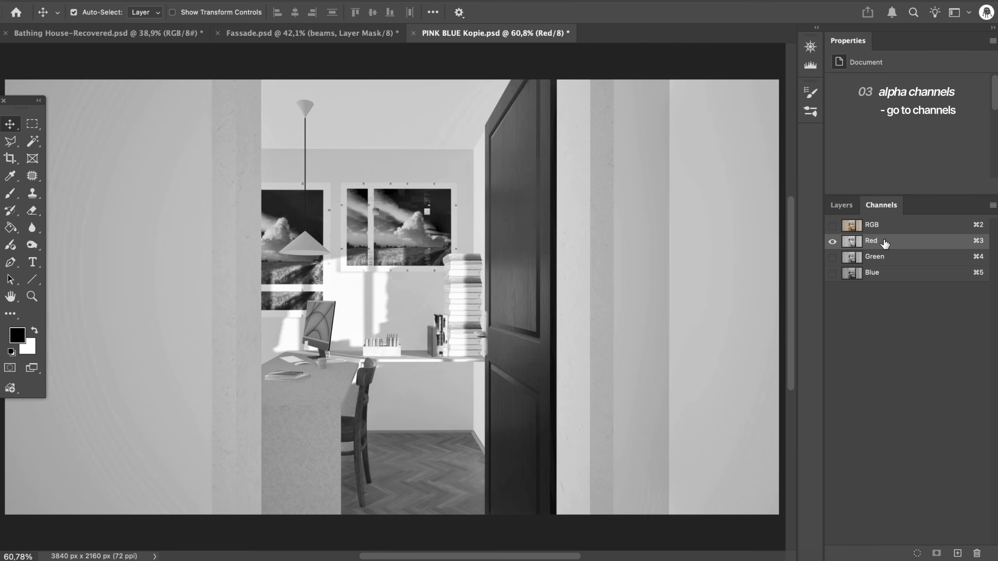
left_click(887, 259)
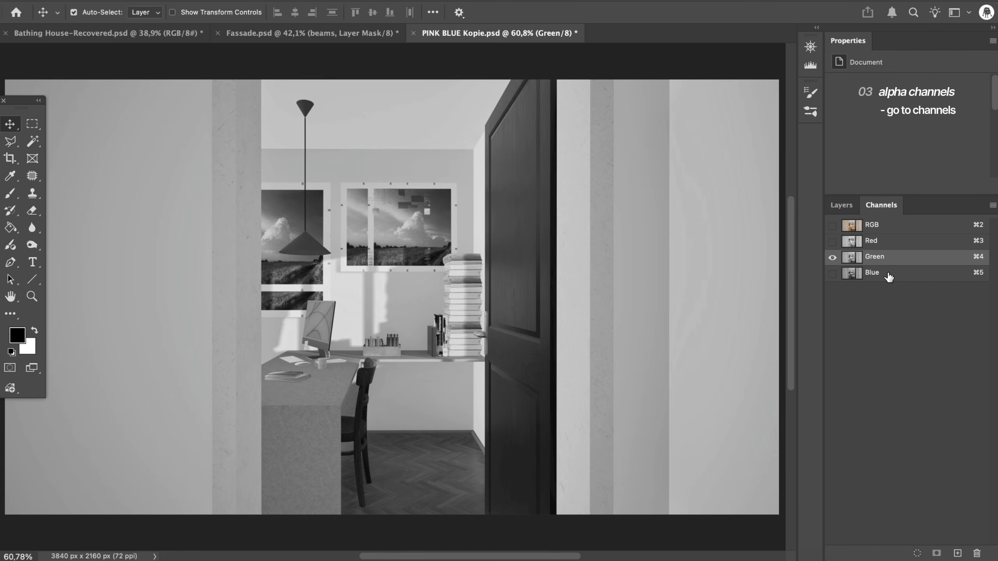
left_click(889, 276)
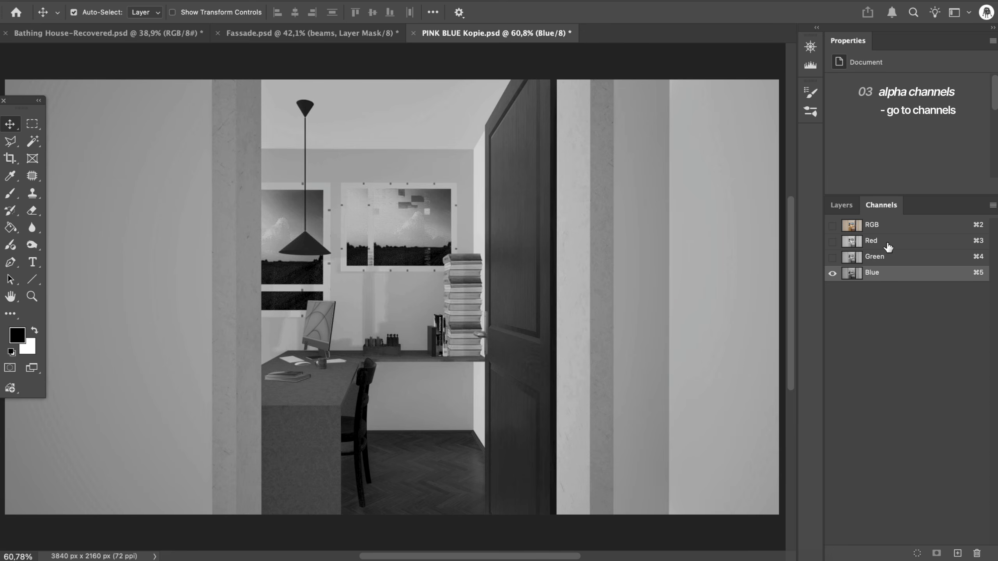
left_click(888, 247)
left_click_drag(960, 236, 956, 554)
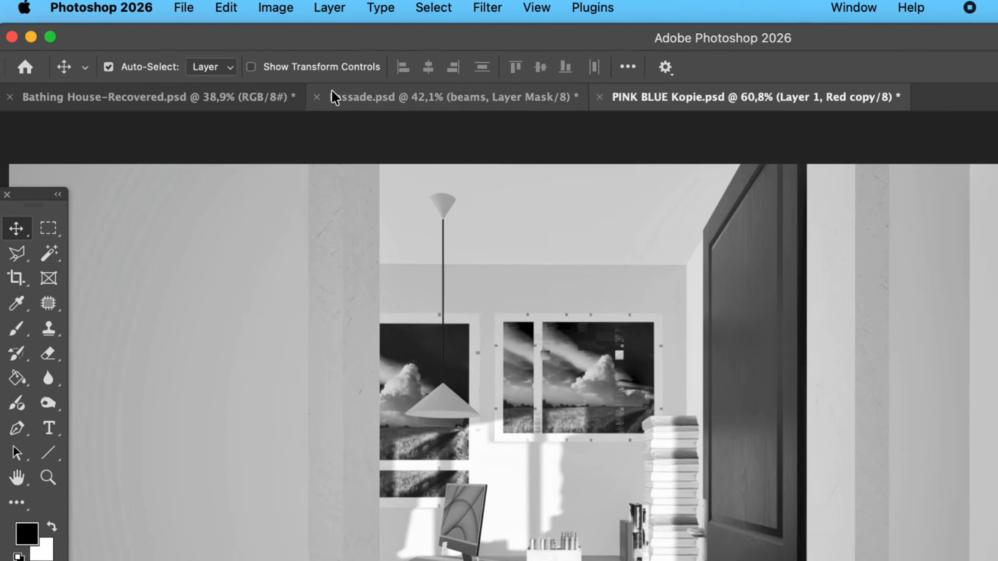
- Apply Levels to the duplicated red channel with input values 77, 0,81 and 213
left_click(272, 6)
mouse_move(354, 63)
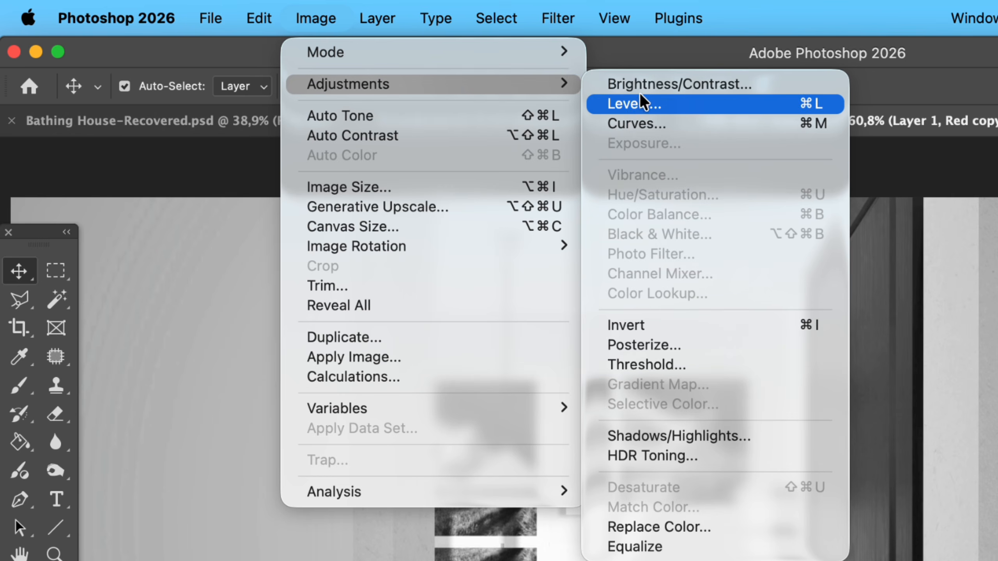
left_click(648, 103)
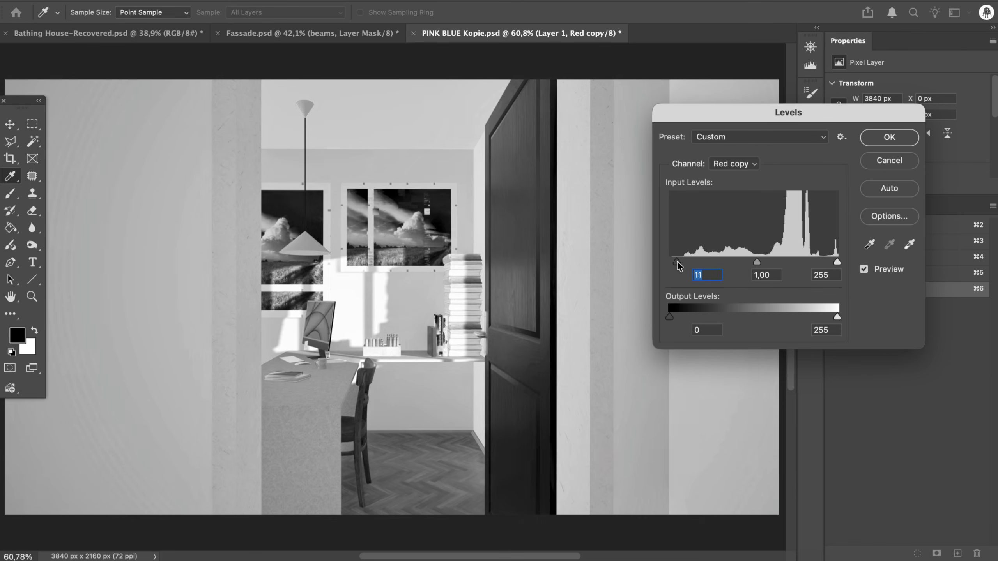
left_click_drag(686, 270, 719, 261)
left_click_drag(836, 262, 770, 265)
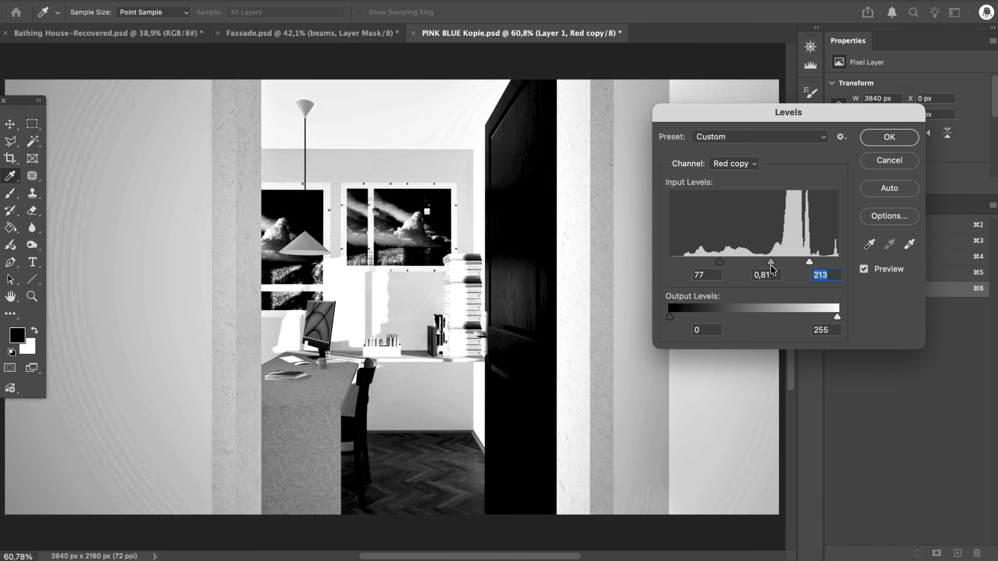
left_click(890, 137)
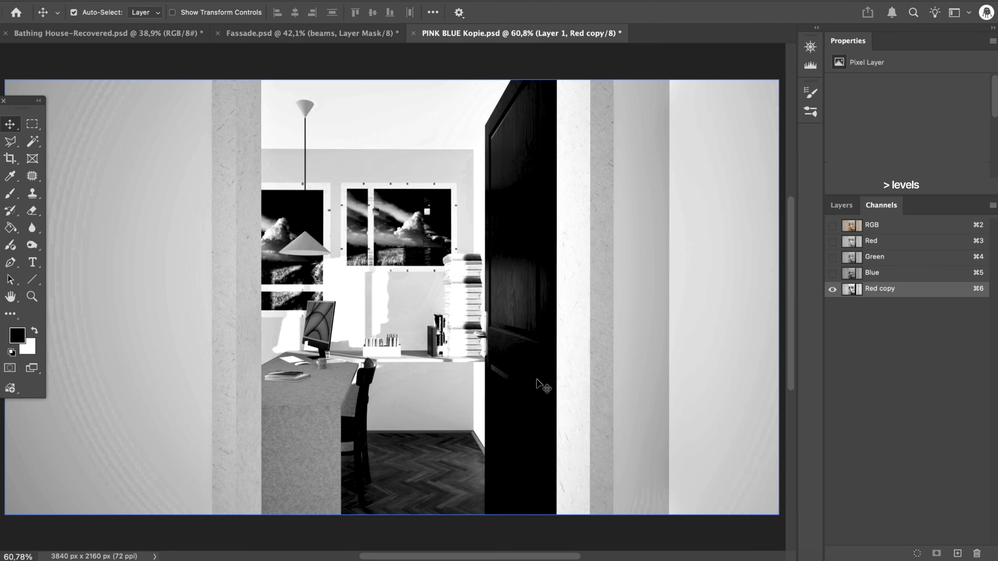
- Burn the door to solid black in the duplicated channel, with the Burn tool's range set to Shadows
left_click(31, 246)
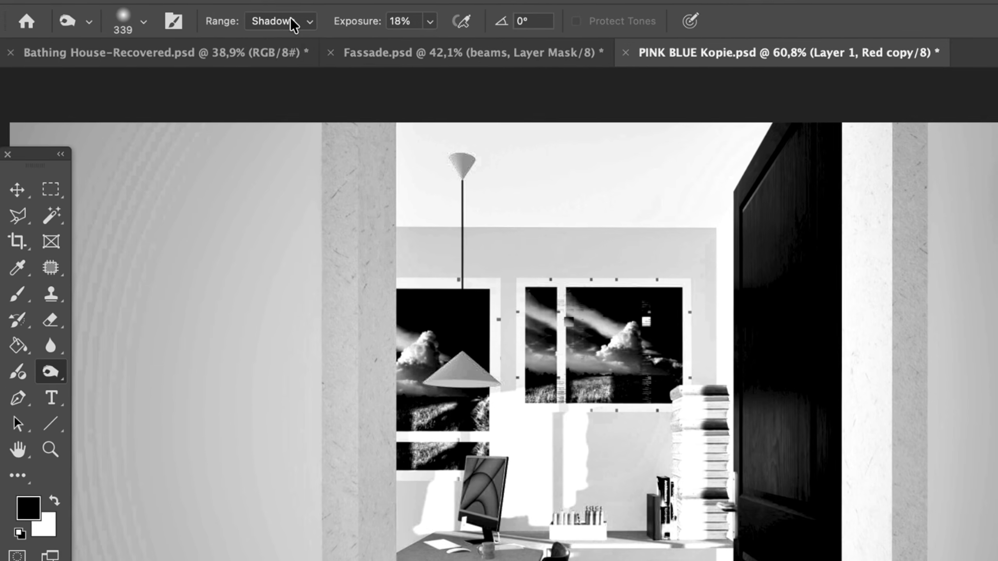
left_click(192, 13)
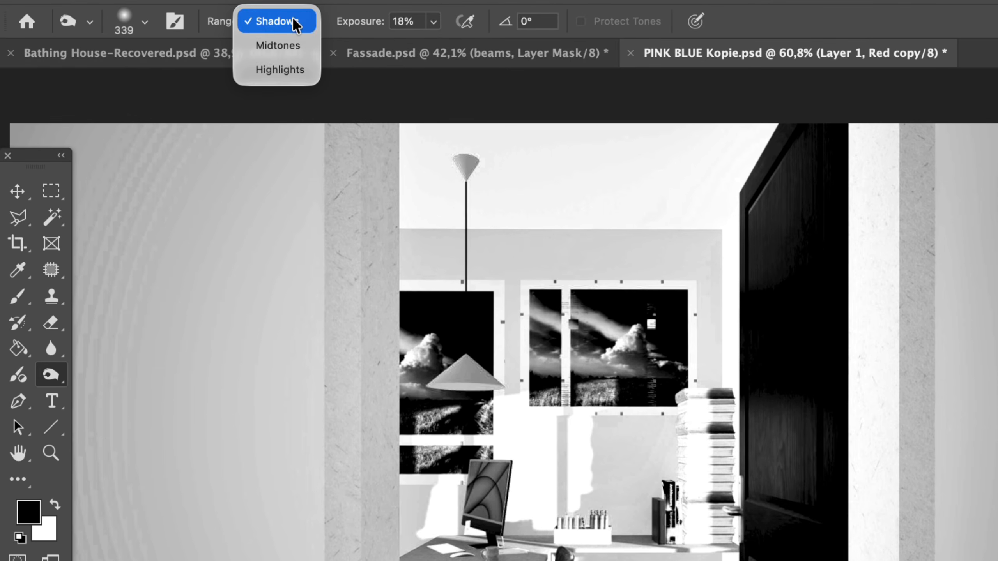
left_click(275, 22)
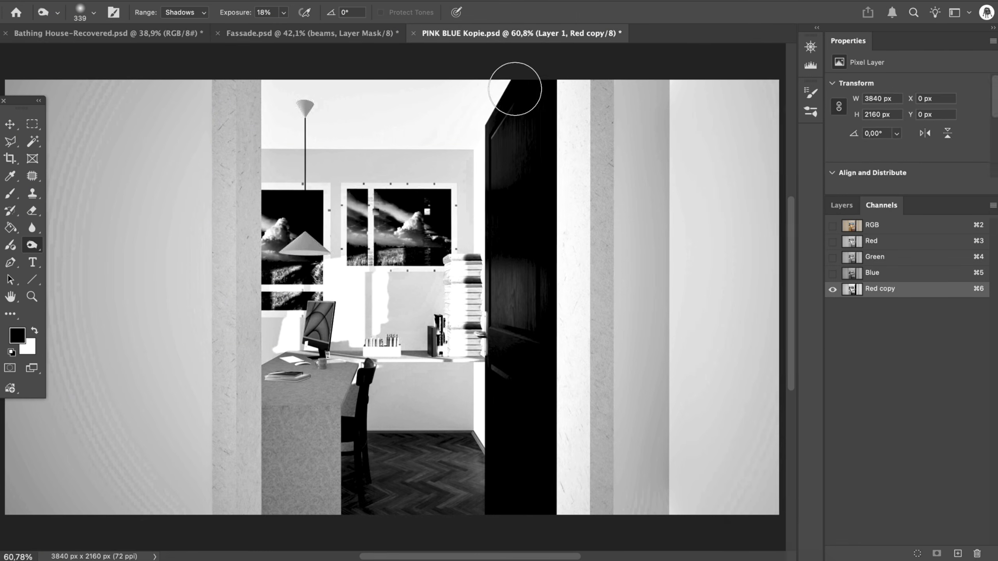
left_click_drag(490, 116, 474, 138)
mouse_move(540, 224)
left_mouse_down()
mouse_move(524, 304)
mouse_move(510, 272)
mouse_move(507, 291)
left_mouse_up()
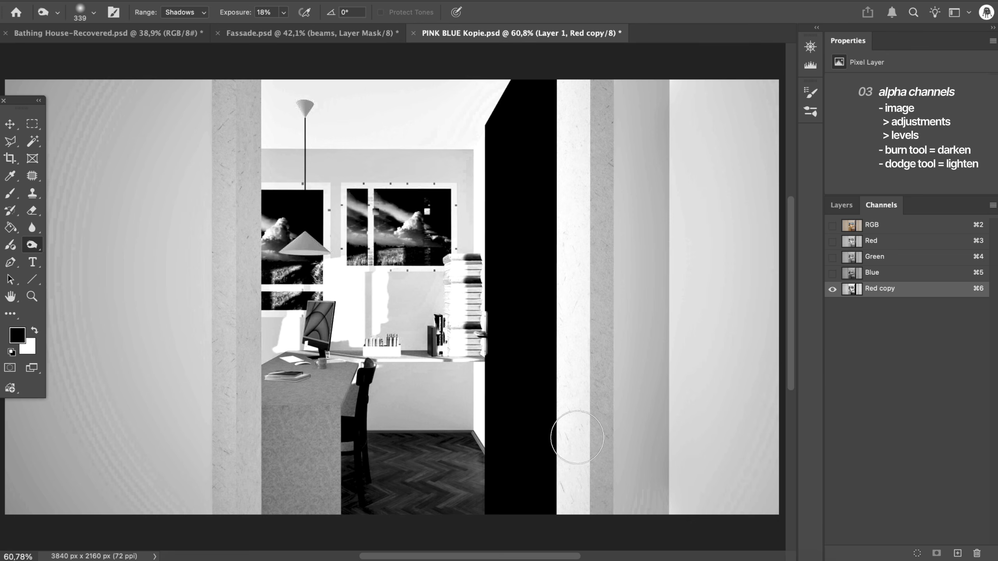
- Select the black door with the Magic Wand and add the selection as a layer mask on Layer 1
key("w")
left_click(527, 432)
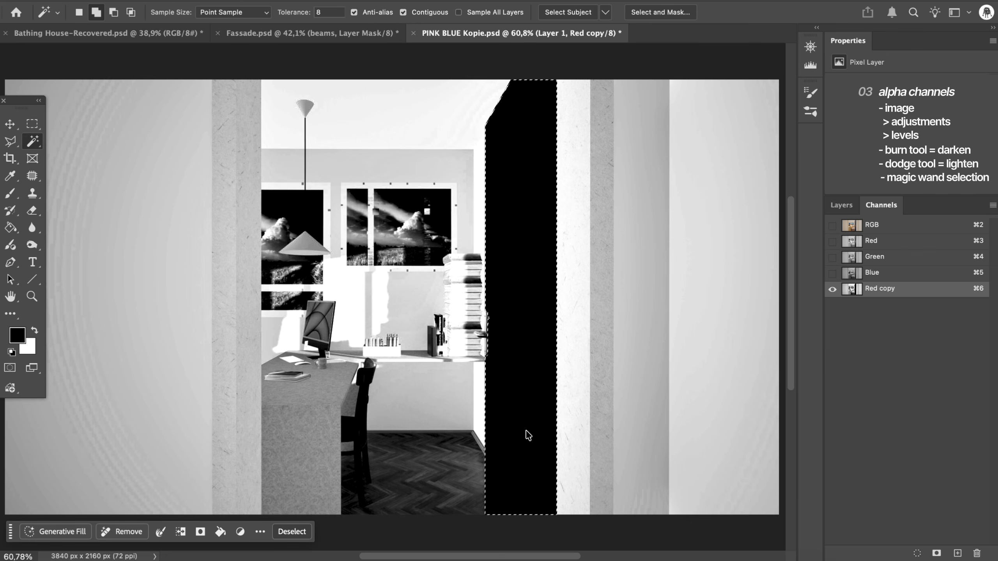
left_click(841, 205)
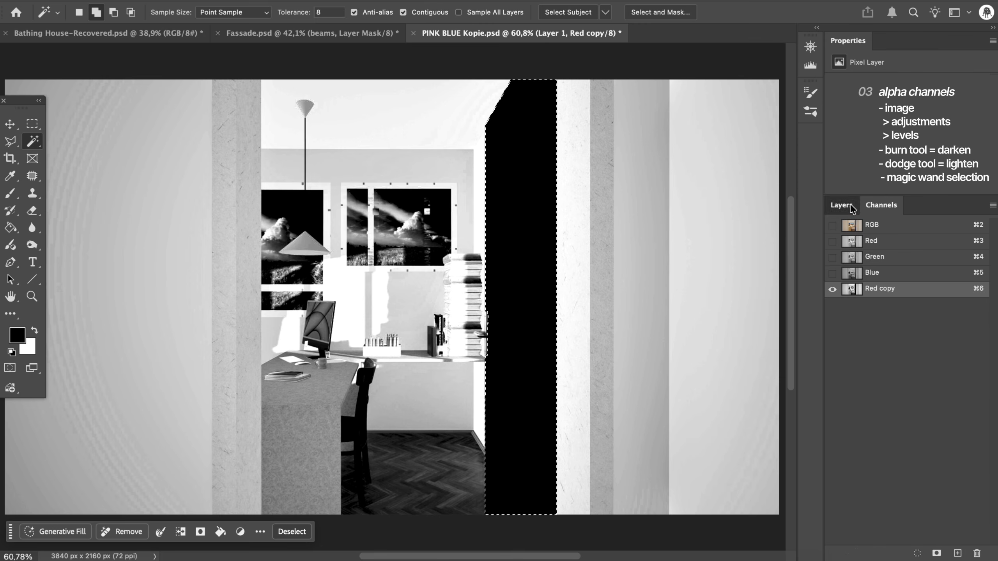
left_click(906, 554)
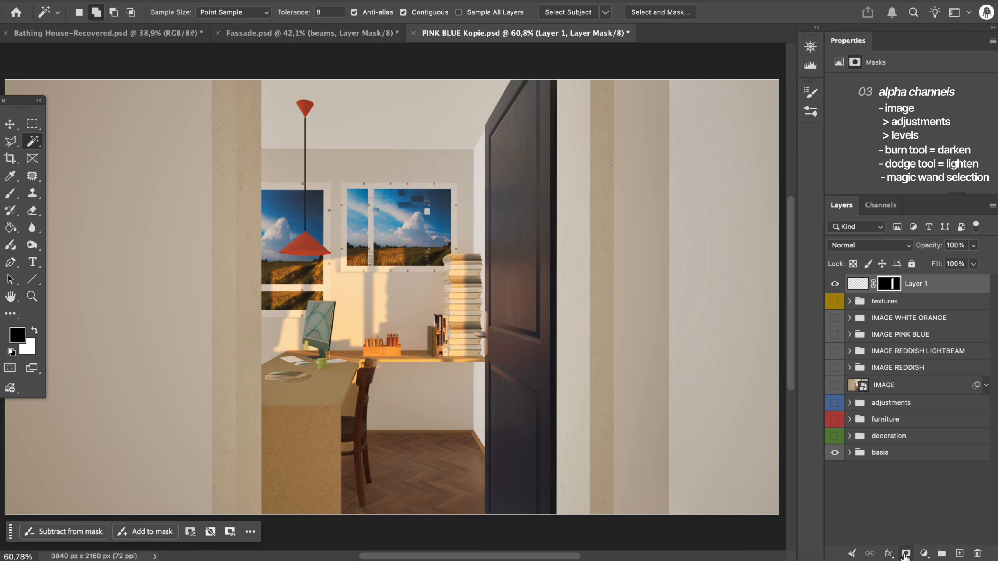
- Load Layer 1's mask as a selection, clear it again and open the layer's name for editing
left_click(888, 284, "super")
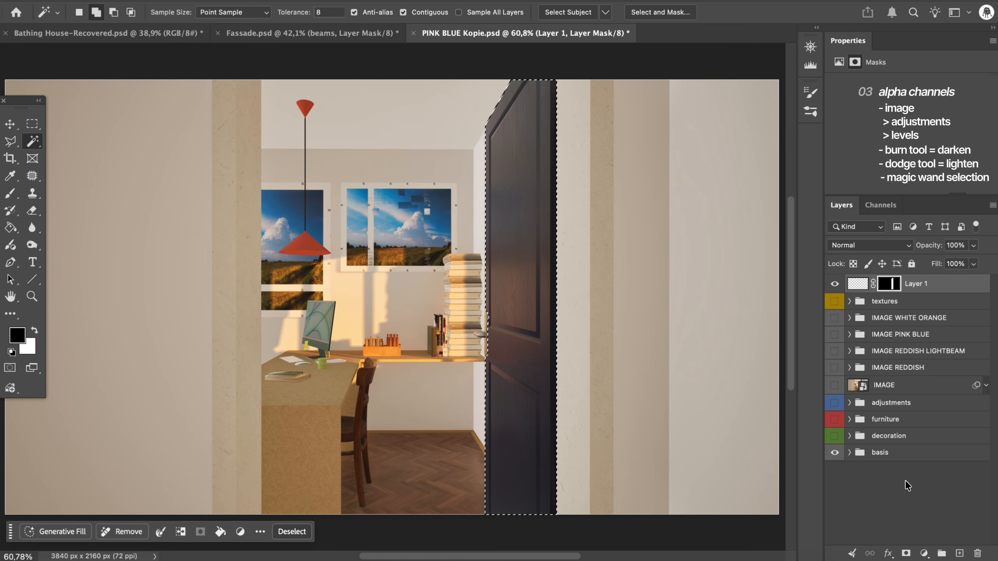
key("super+d")
double_click(915, 284)
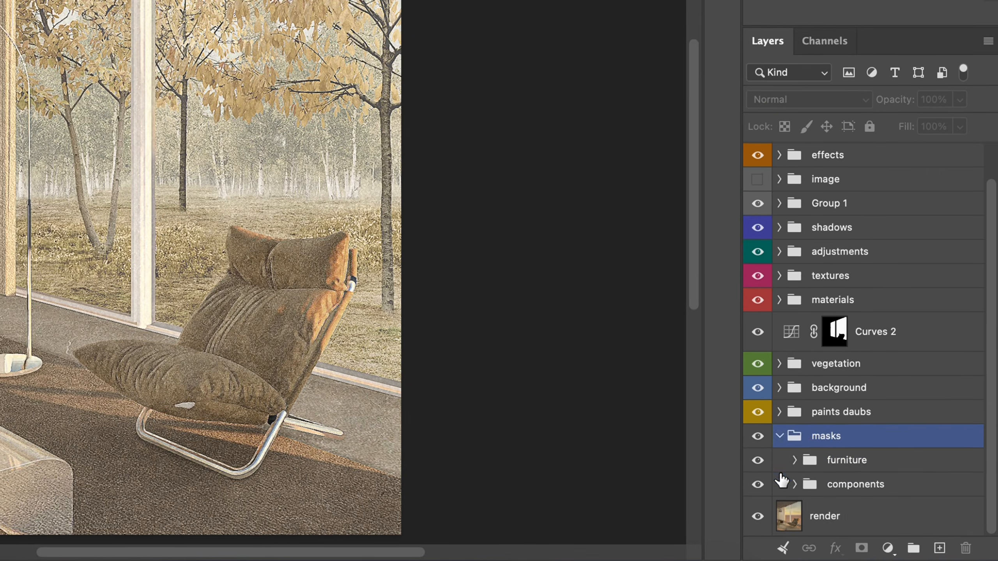
- Expand the furniture group inside the masks group and look through its masked layers
left_click(845, 532)
left_click(852, 517)
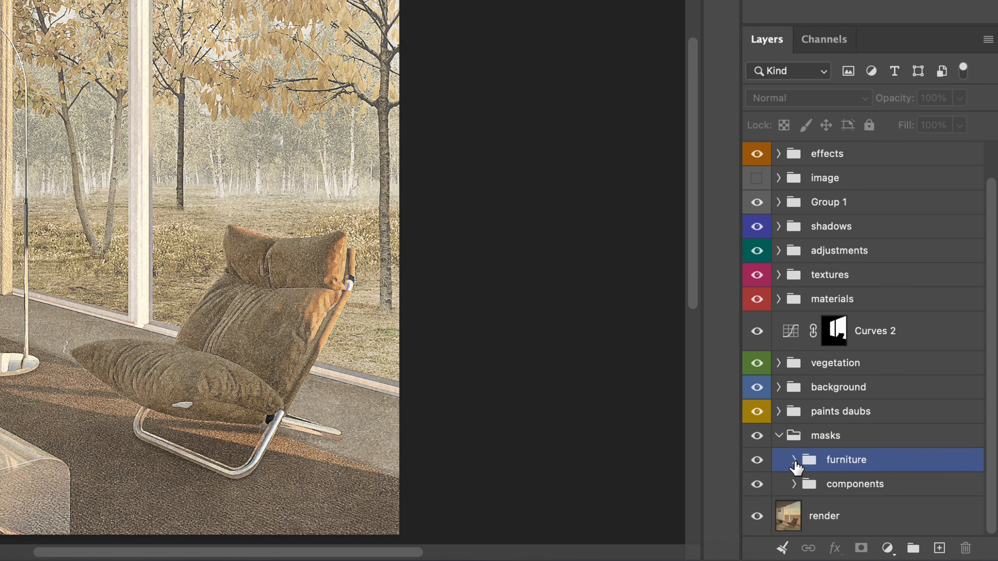
left_click(794, 463)
scroll(932, 462, "down", 6)
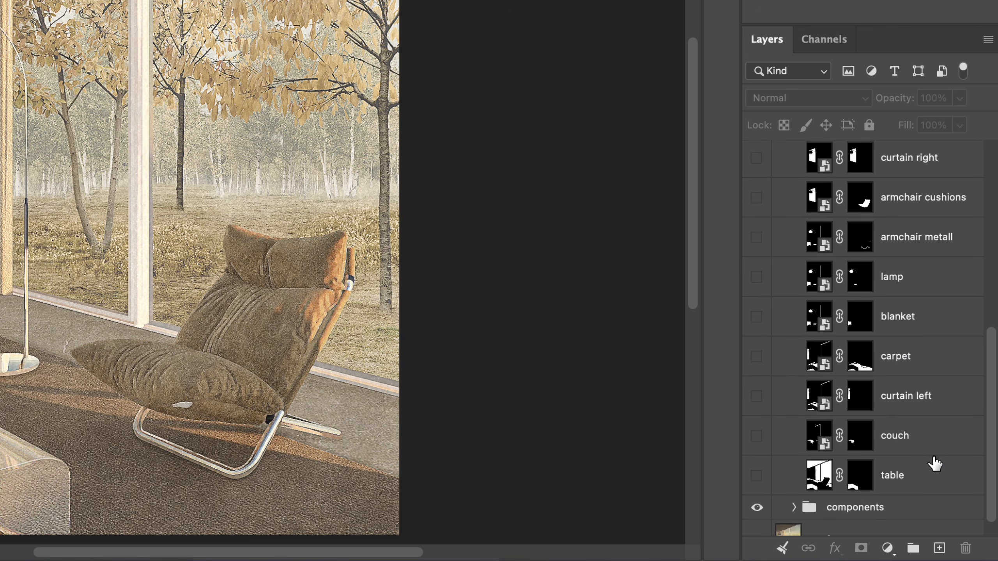
- Collapse the furniture group and expand the components group inside masks to look through its masked layers
scroll(935, 464, "up", 2)
left_click(801, 201)
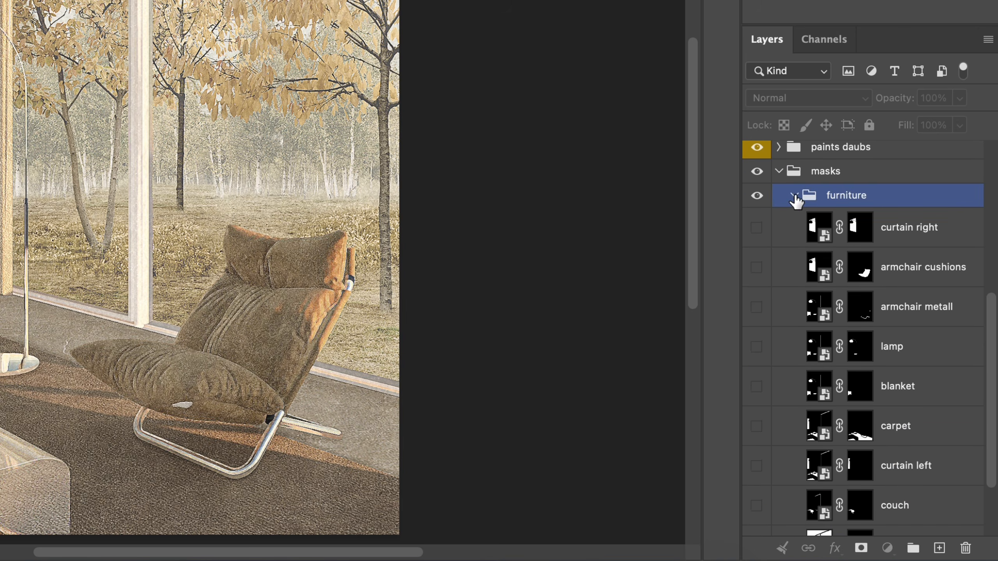
left_click(794, 196)
left_click(795, 482)
scroll(887, 462, "down", 8)
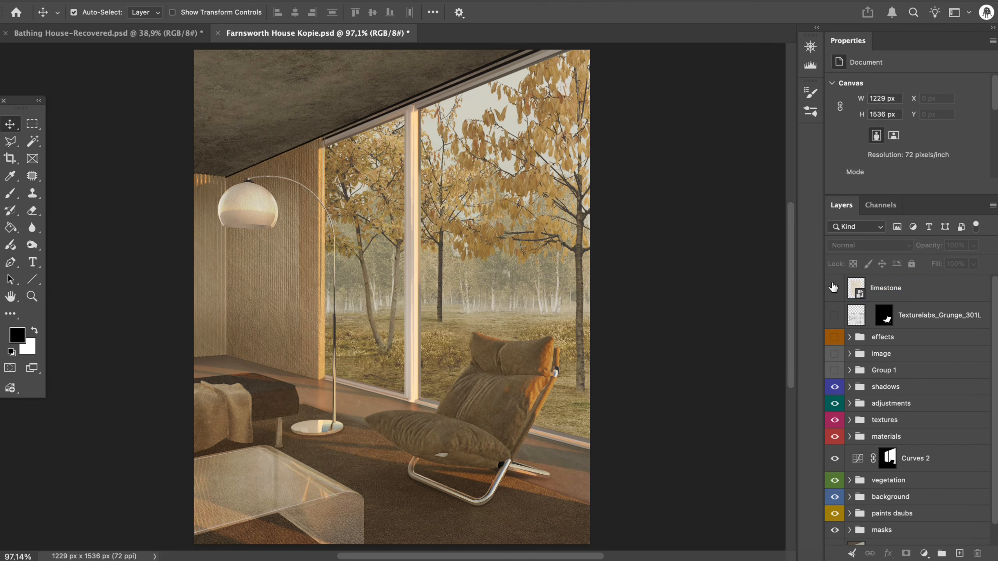
- Show the limestone texture layer and lower its opacity to 69%
left_click(829, 288)
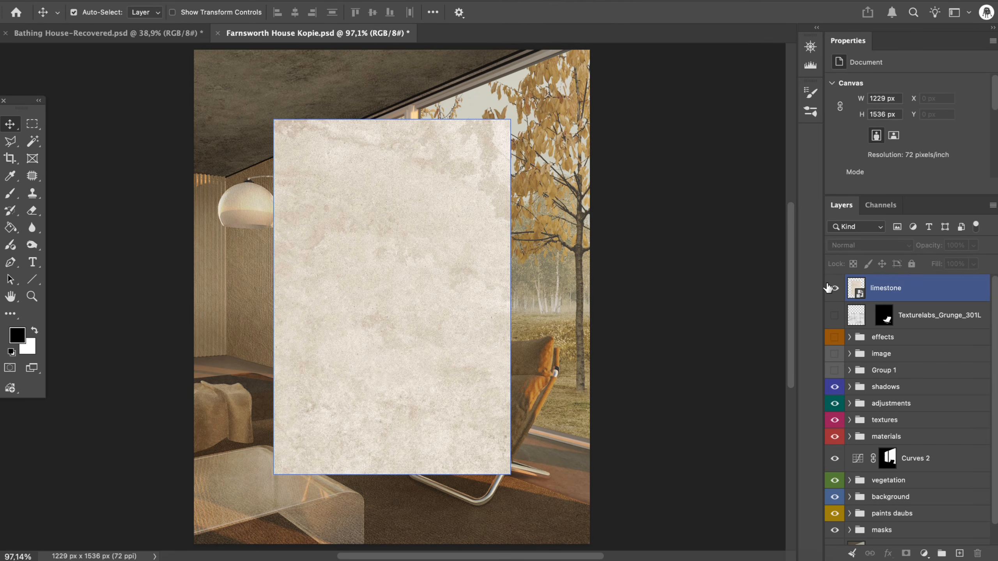
left_click(916, 288)
left_click_drag(921, 246, 899, 249)
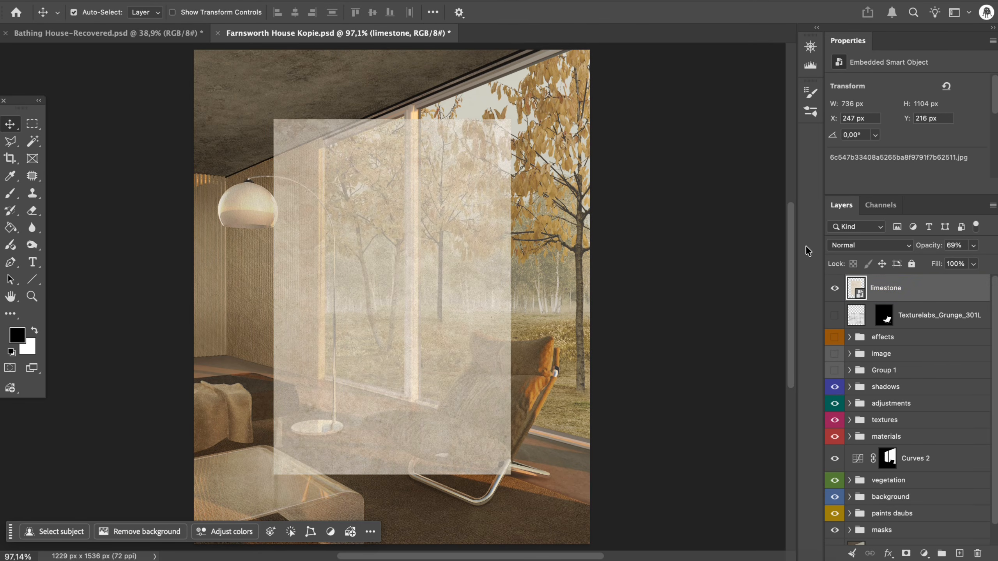
- Free-transform the limestone texture and distort its corners individually to begin laying it over the floor plane
key("ctrl+t")
left_click_drag(273, 119, 152, 358)
left_click_drag(510, 119, 237, 354)
left_click_drag(152, 359, 145, 356)
left_click_drag(509, 474, 634, 455)
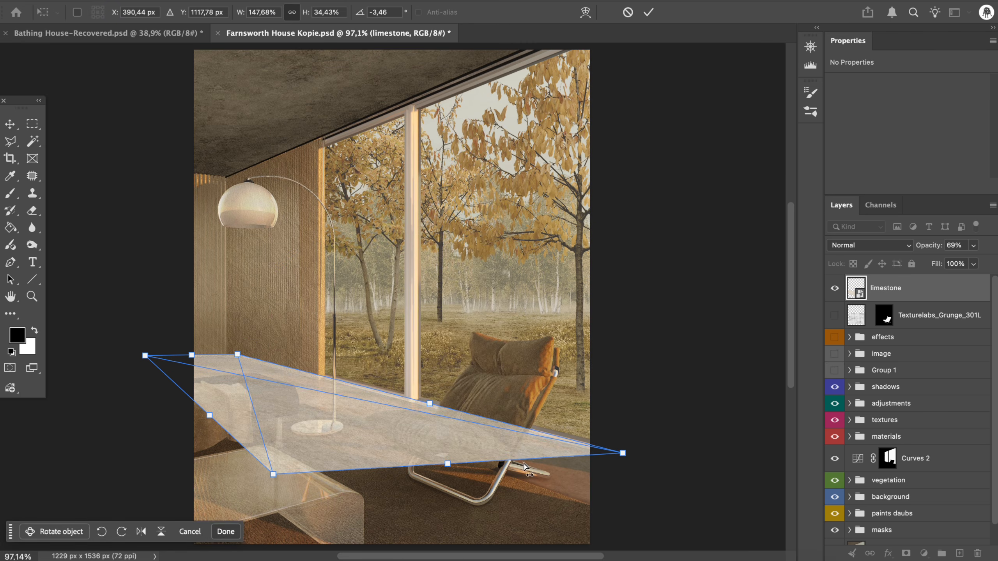
- Pull the limestone's corners outward beyond the canvas so it covers the floor in perspective, and apply the transform
key("ctrl+minus")
key("ctrl+minus")
key("ctrl+plus")
left_click_drag(310, 418, 503, 524)
left_click_drag(550, 405, 620, 422)
left_click_drag(222, 337, 101, 339)
left_click_drag(503, 524, 448, 515)
left_click(648, 13)
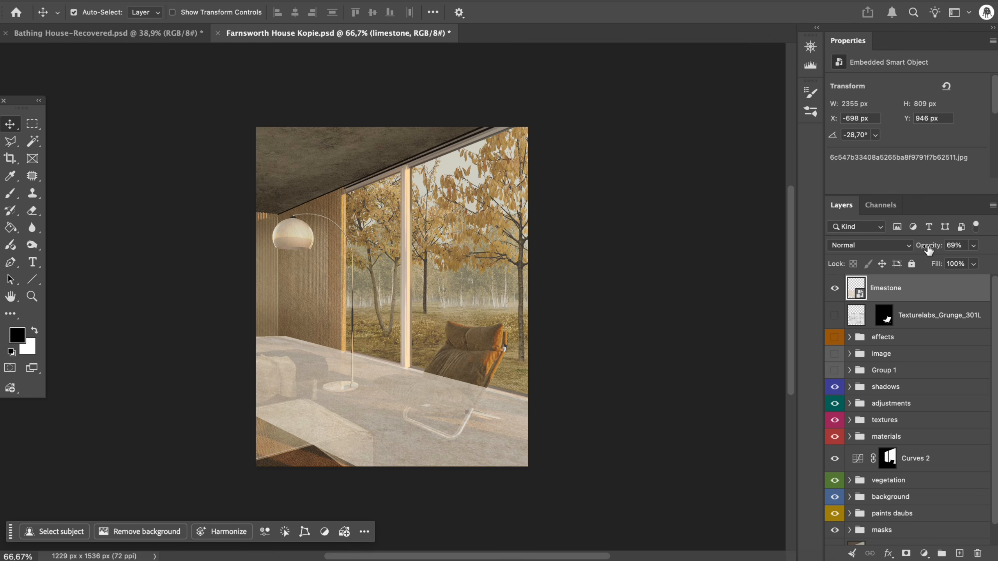
- Restore the limestone layer's opacity to 100% and mask it with the floor mask from the components group
left_click_drag(977, 248, 979, 247)
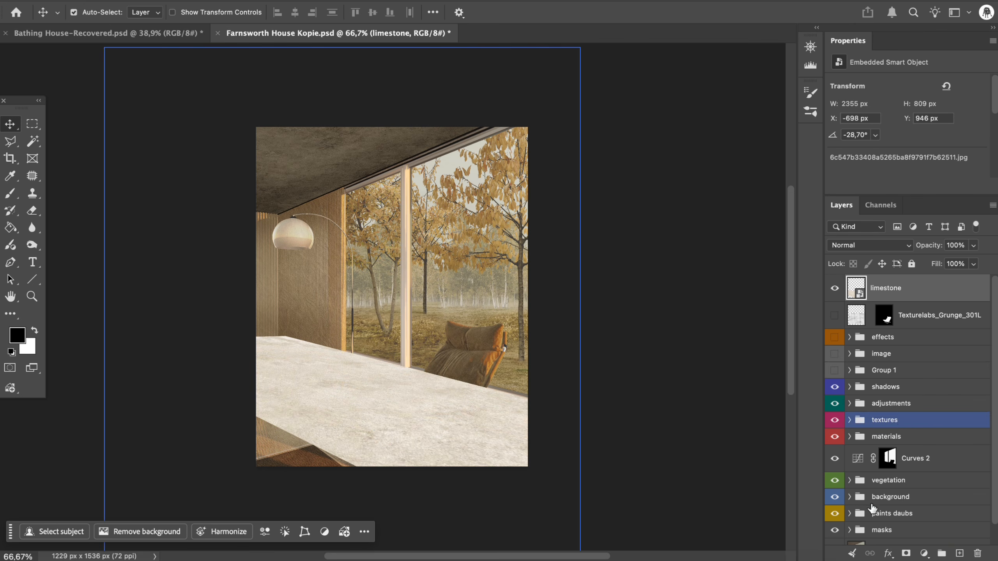
mouse_move(860, 524)
left_mouse_down()
mouse_move(851, 531)
mouse_move(876, 503)
left_mouse_up()
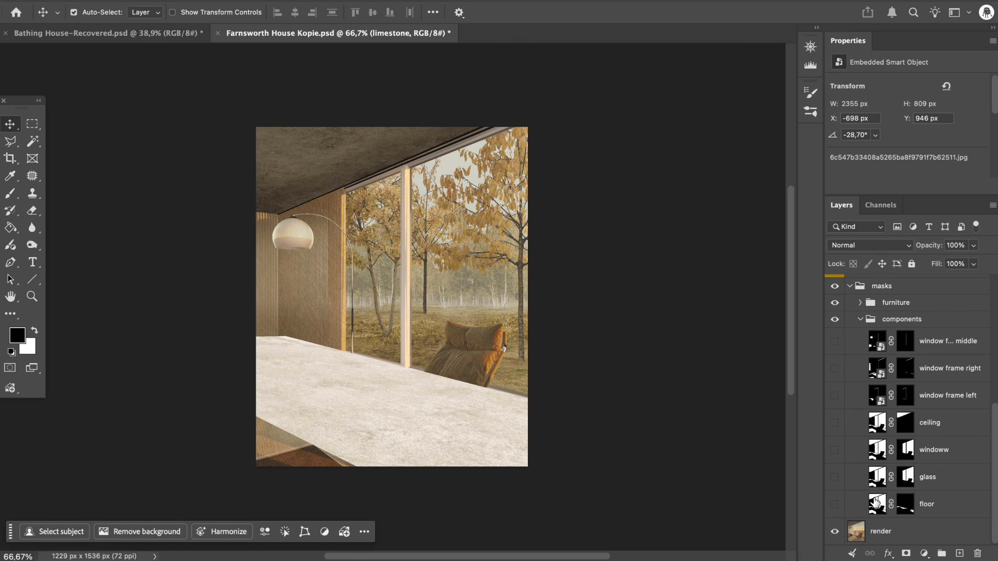
left_click(906, 504, "super")
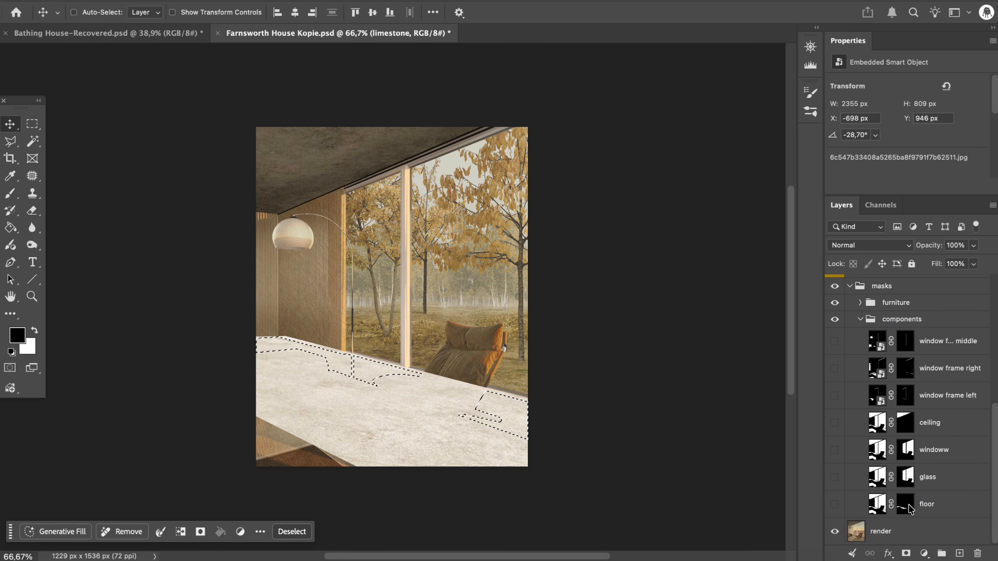
left_click(906, 554)
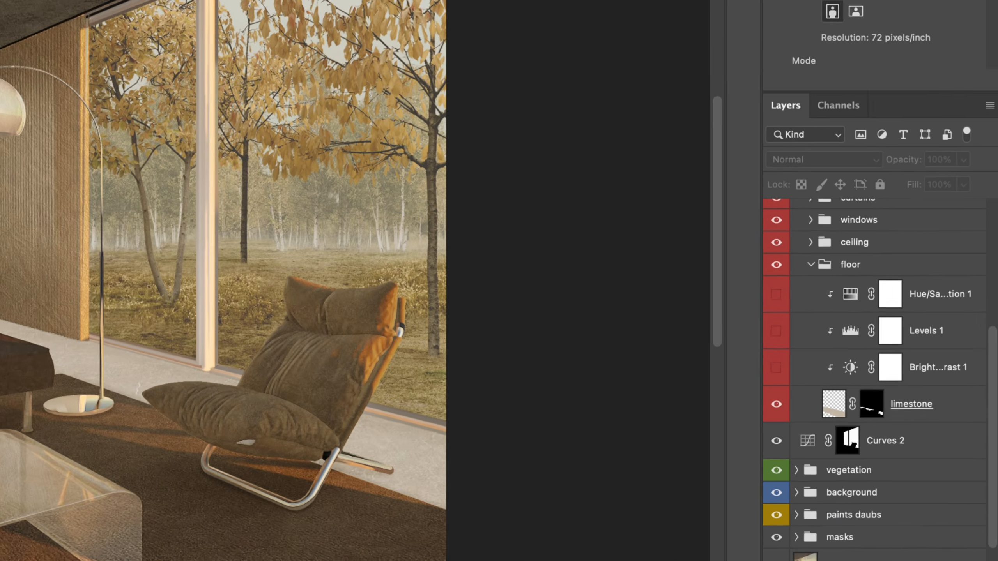
- Try to scale the limestone texture slightly, independently of its floor mask
left_click(852, 408)
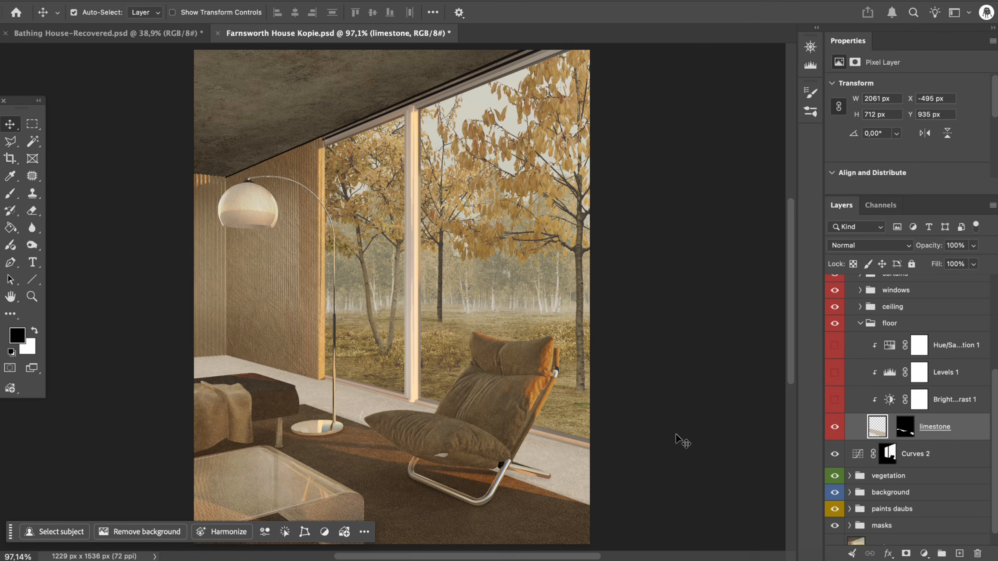
key("super+t")
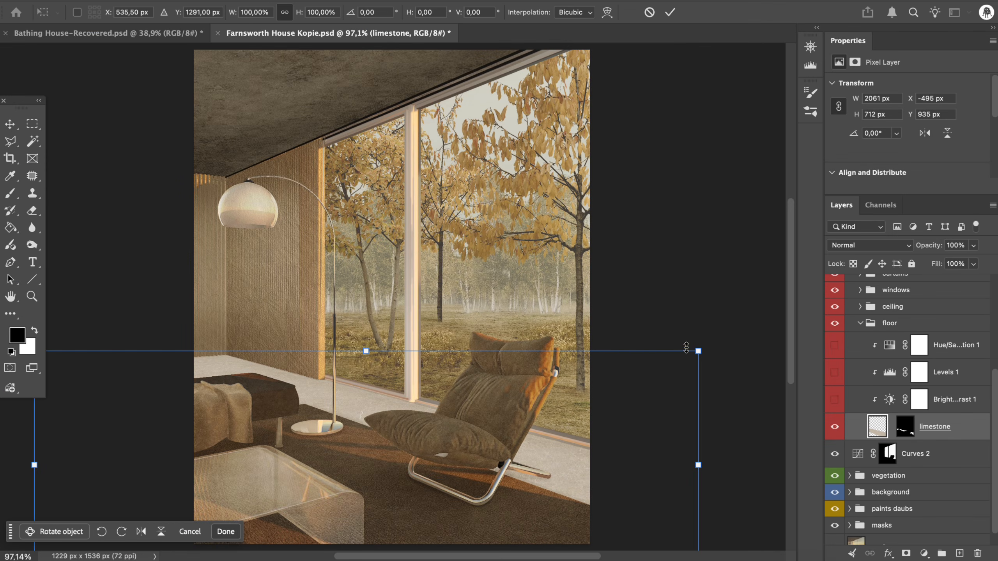
mouse_move(695, 353)
left_mouse_down()
mouse_move(722, 343)
mouse_move(665, 364)
mouse_move(700, 352)
mouse_move(668, 362)
mouse_move(697, 344)
mouse_move(673, 362)
mouse_move(683, 358)
left_mouse_up()
key("Return")
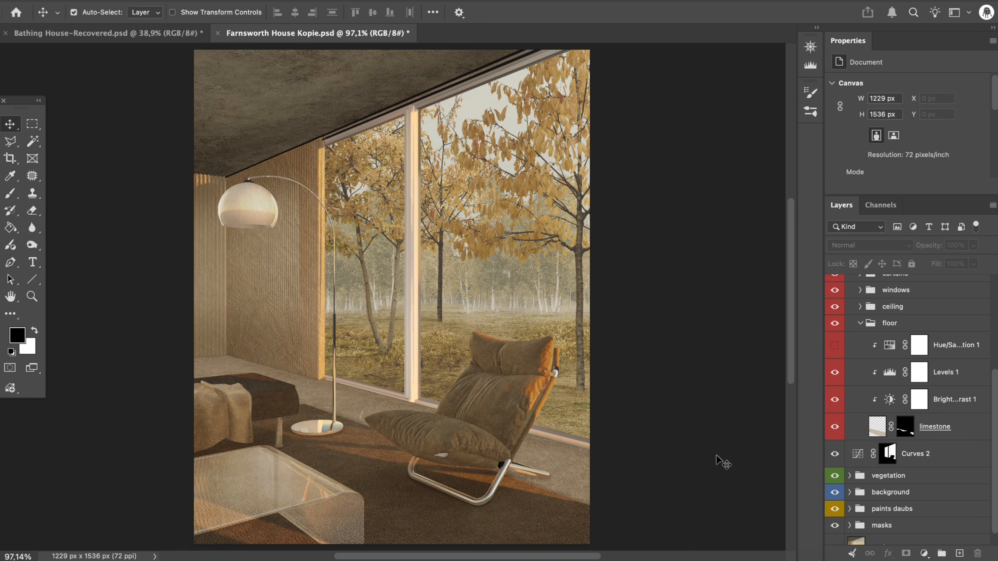
- Add a Hue/Saturation adjustment at the top of the floor group and copy the limestone layer's mask onto it
left_click(930, 353)
left_click(924, 554)
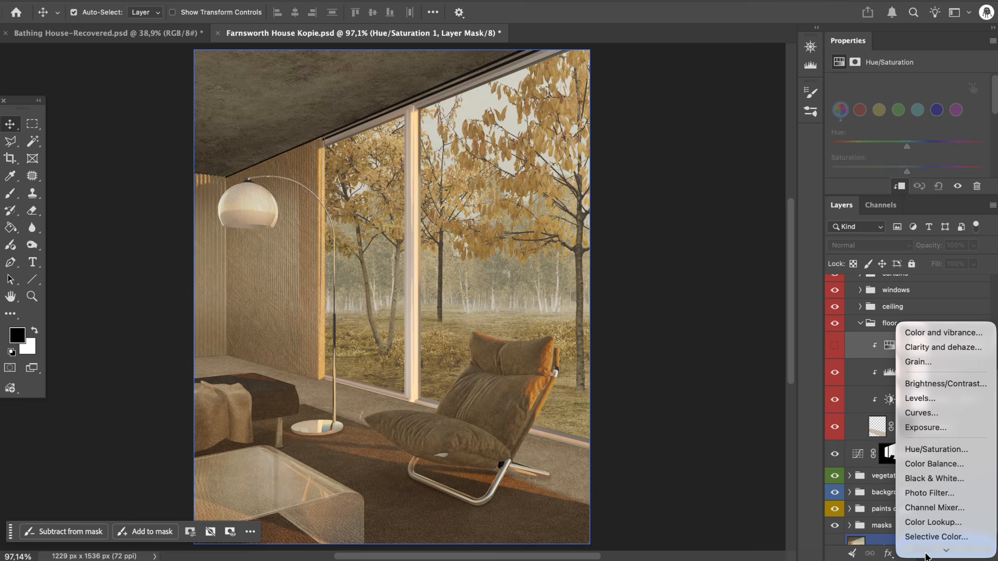
left_click(930, 435)
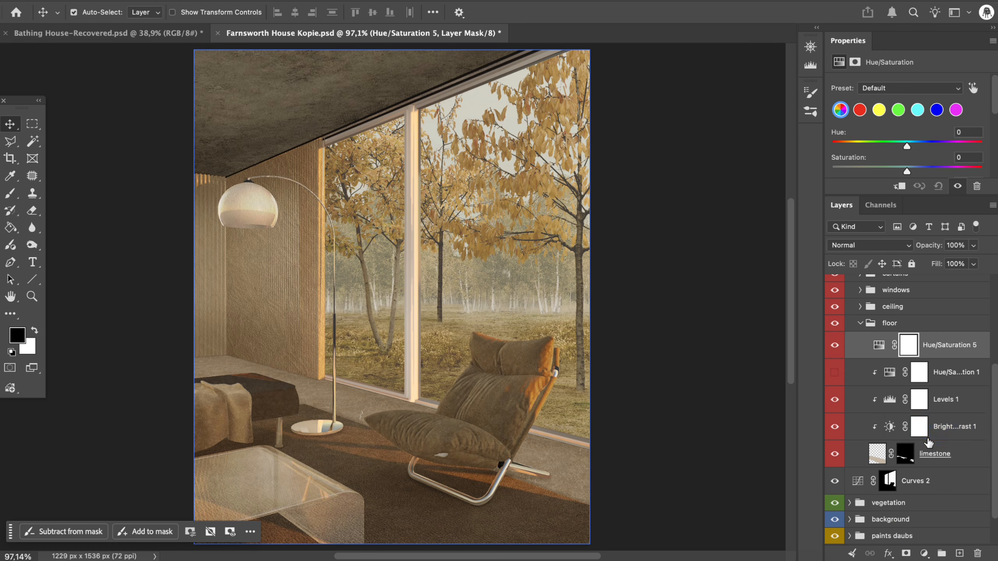
left_click(922, 455)
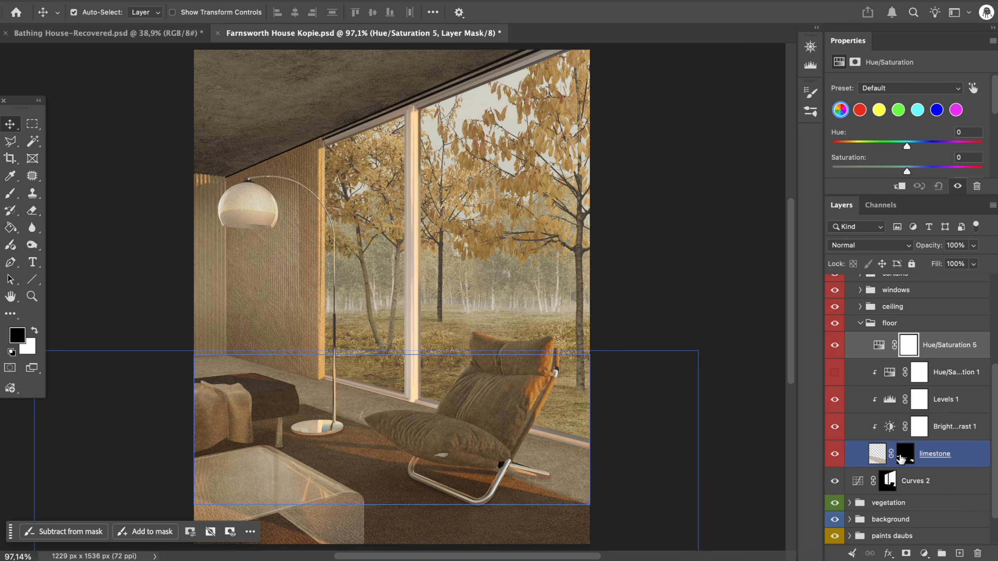
left_click_drag(902, 458, 904, 345)
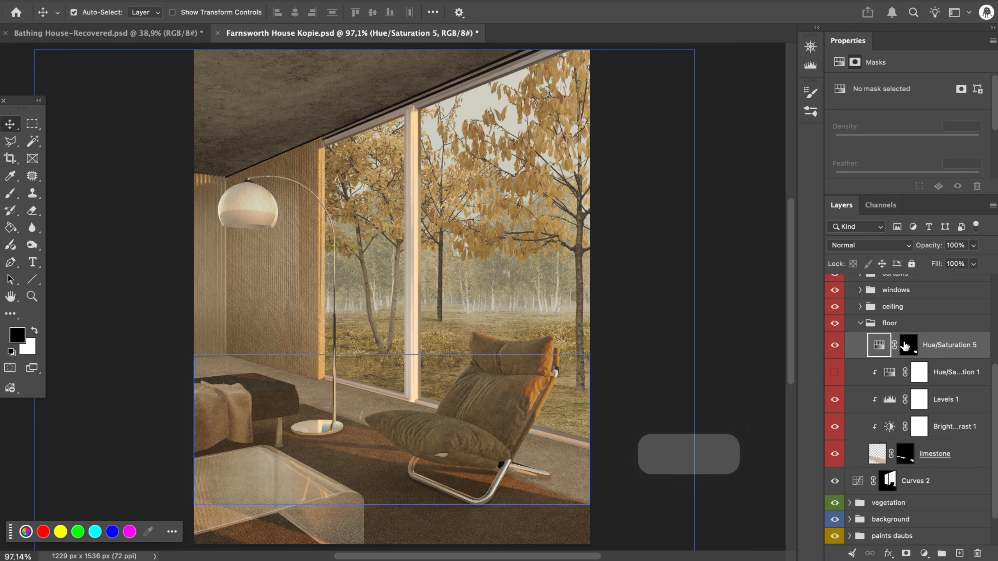
- Set the new Hue/Saturation adjustment's Lightness to -10 to darken the limestone floor
left_click(877, 346)
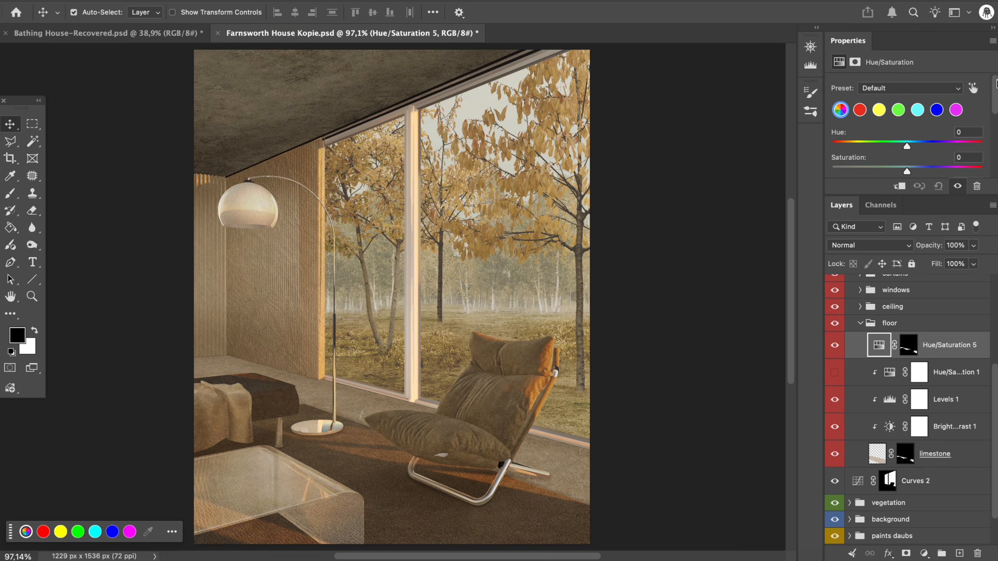
left_click_drag(996, 90, 992, 118)
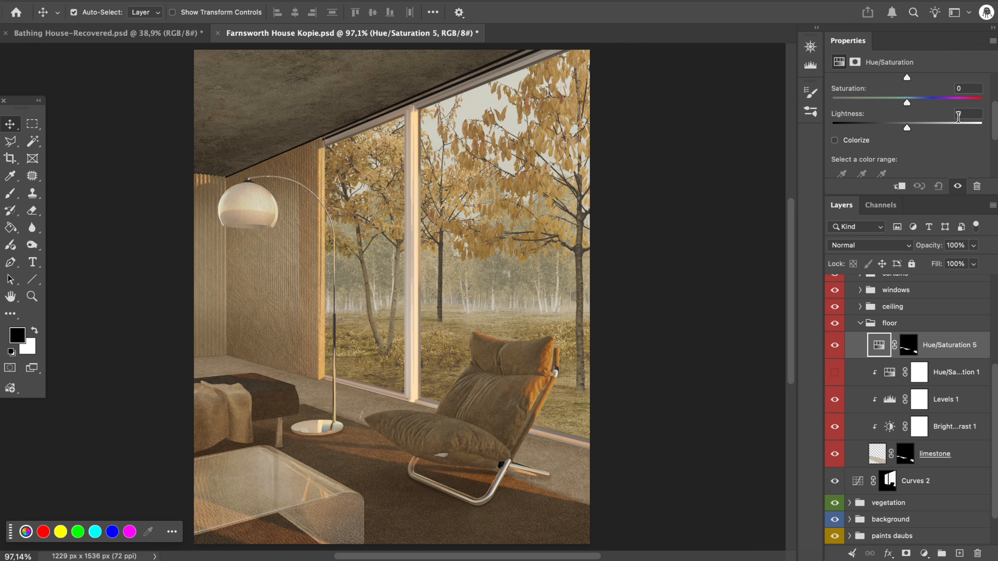
type("-10")
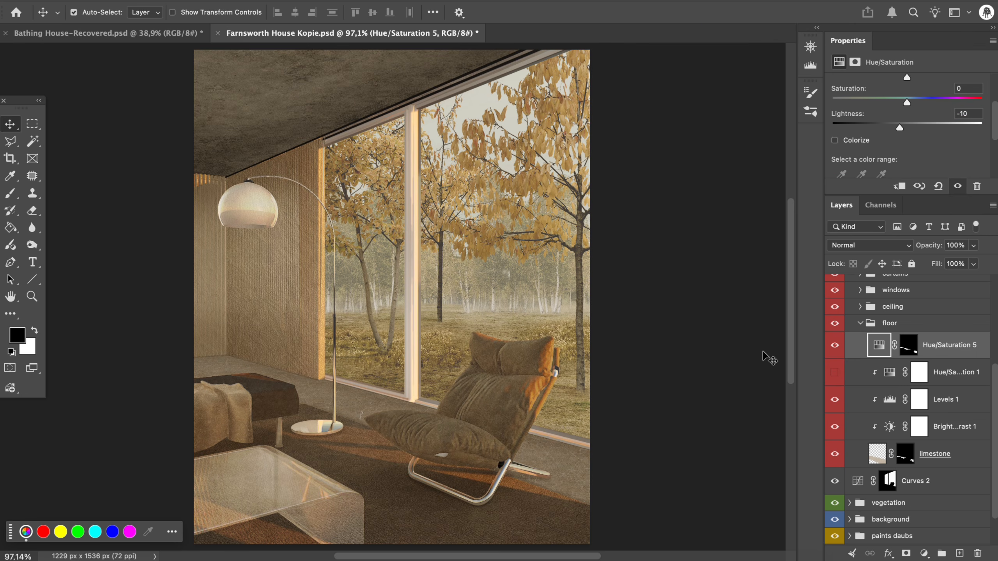
left_click(762, 371)
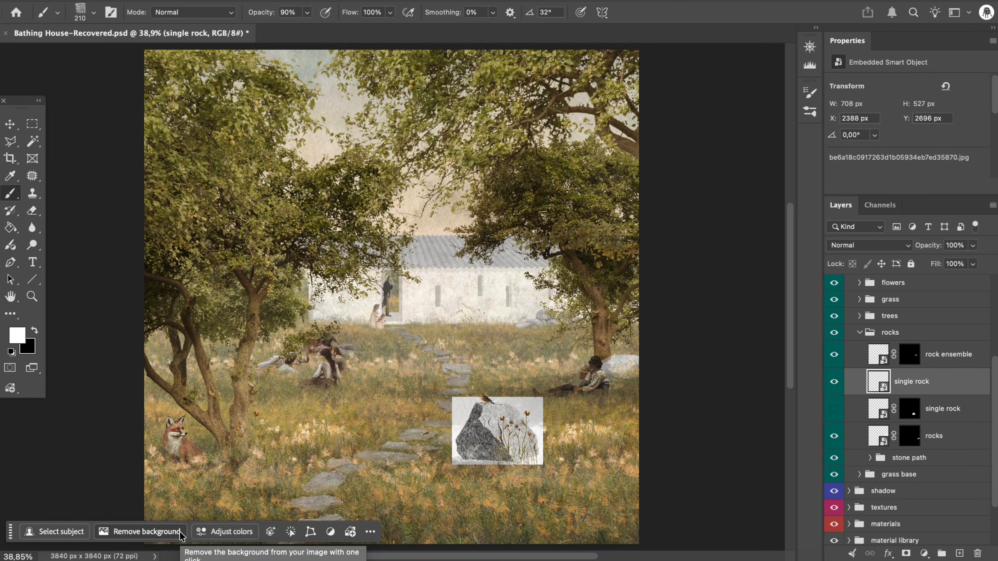
- Remove the single rock's background and paint black grass along its base on the mask with the grass_reed_tall brush
left_click(181, 536)
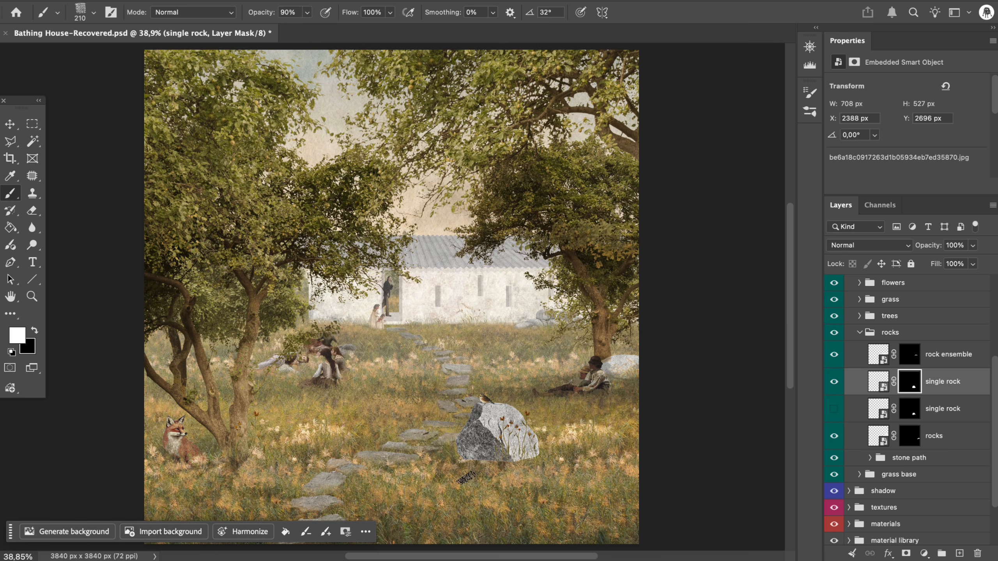
left_click(809, 113)
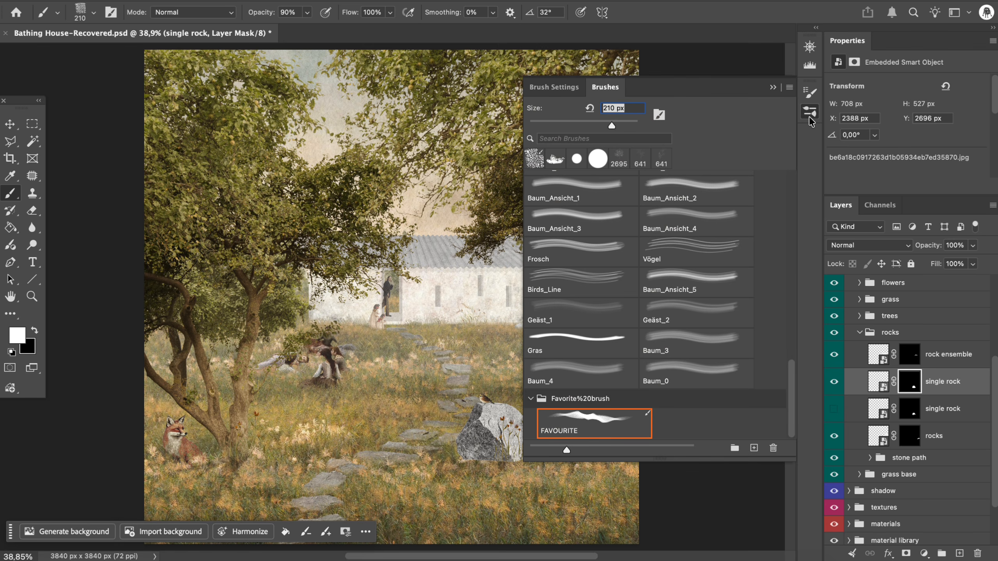
scroll(633, 290, "down", 5)
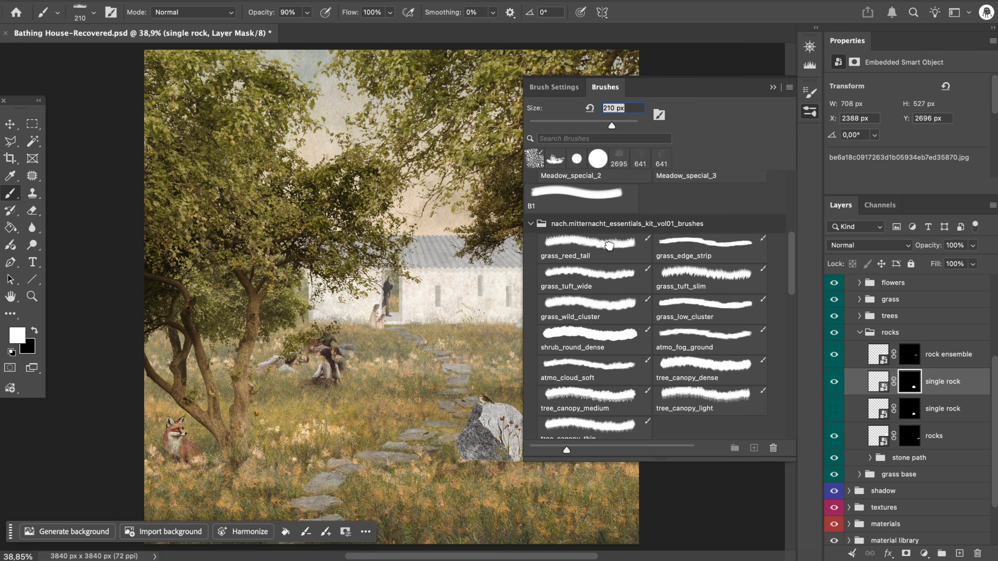
left_click(608, 246)
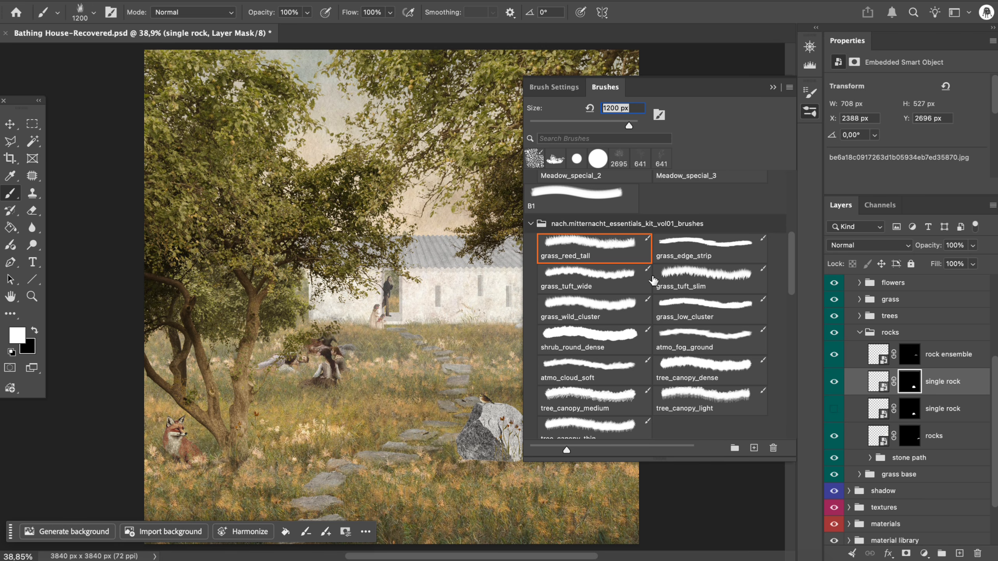
left_click(772, 89)
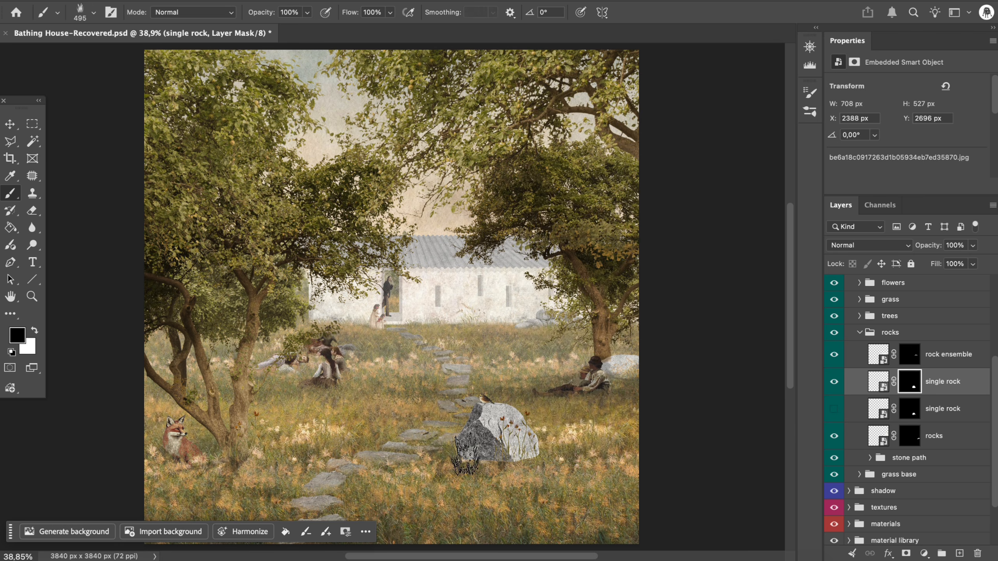
mouse_move(464, 457)
left_mouse_down()
mouse_move(491, 466)
mouse_move(545, 446)
mouse_move(478, 460)
mouse_move(549, 470)
mouse_move(467, 457)
mouse_move(478, 455)
left_mouse_up()
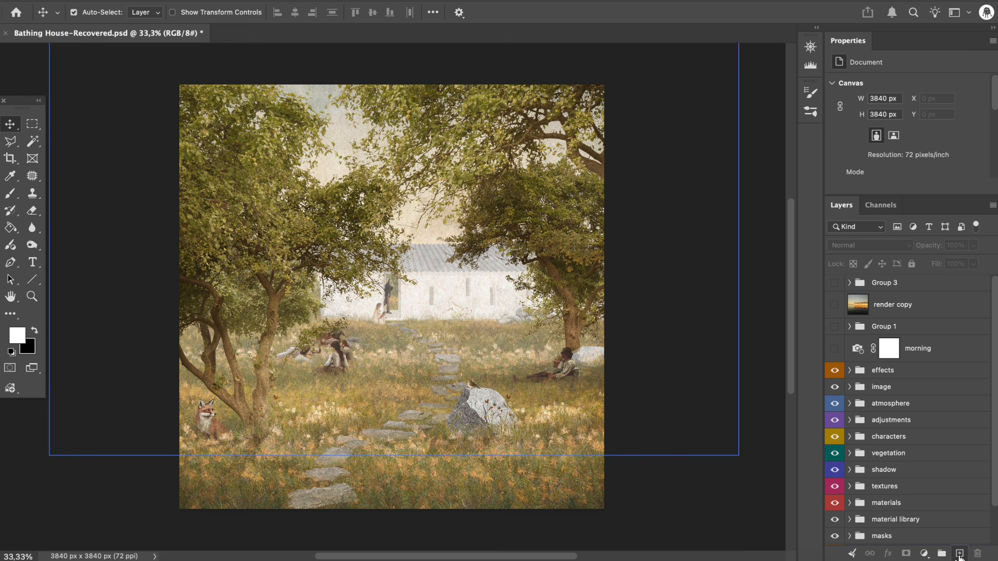
- Add a new layer and paint white fog around the edges and foreground with the atmo_cloud_soft brush at 2558 px
left_click(959, 554)
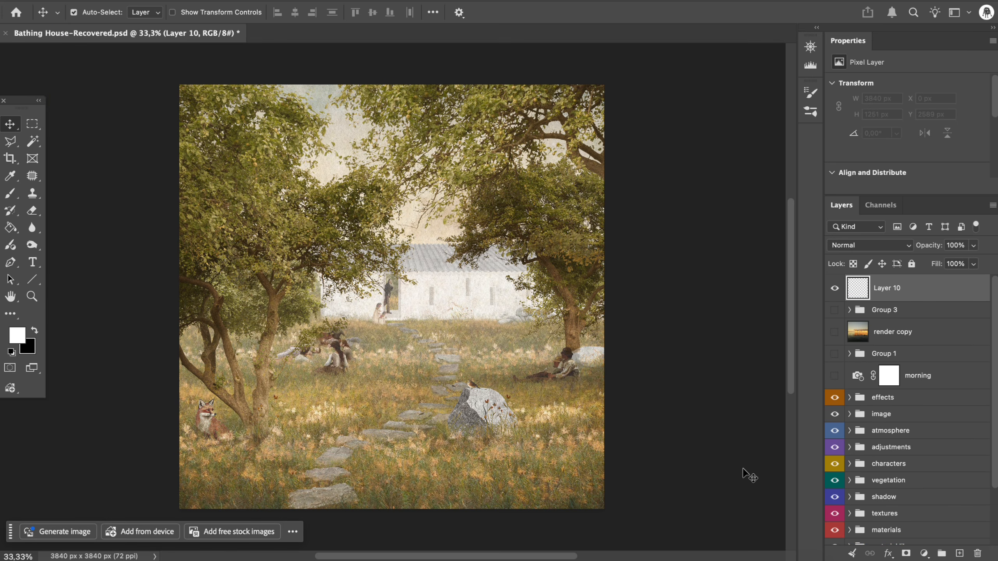
key("b")
left_click(592, 90)
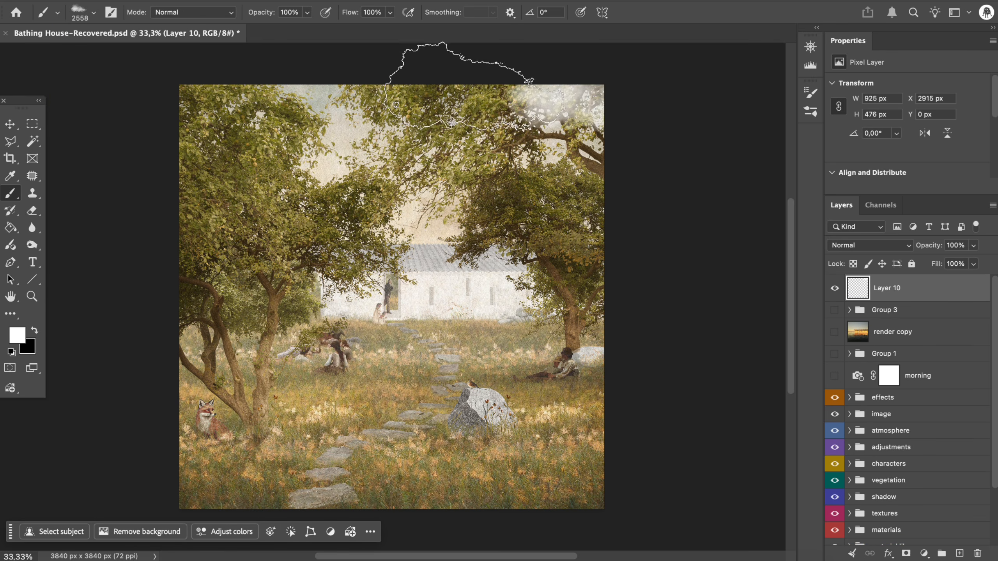
left_click_drag(525, 77, 564, 107)
mouse_move(591, 456)
left_mouse_down()
mouse_move(548, 487)
mouse_move(431, 460)
mouse_move(241, 486)
mouse_move(233, 466)
mouse_move(535, 466)
mouse_move(513, 410)
mouse_move(341, 412)
mouse_move(233, 480)
mouse_move(217, 179)
mouse_move(165, 109)
mouse_move(225, 65)
mouse_move(156, 175)
mouse_move(142, 180)
mouse_move(338, 66)
mouse_move(609, 139)
mouse_move(592, 210)
mouse_move(668, 204)
left_mouse_up()
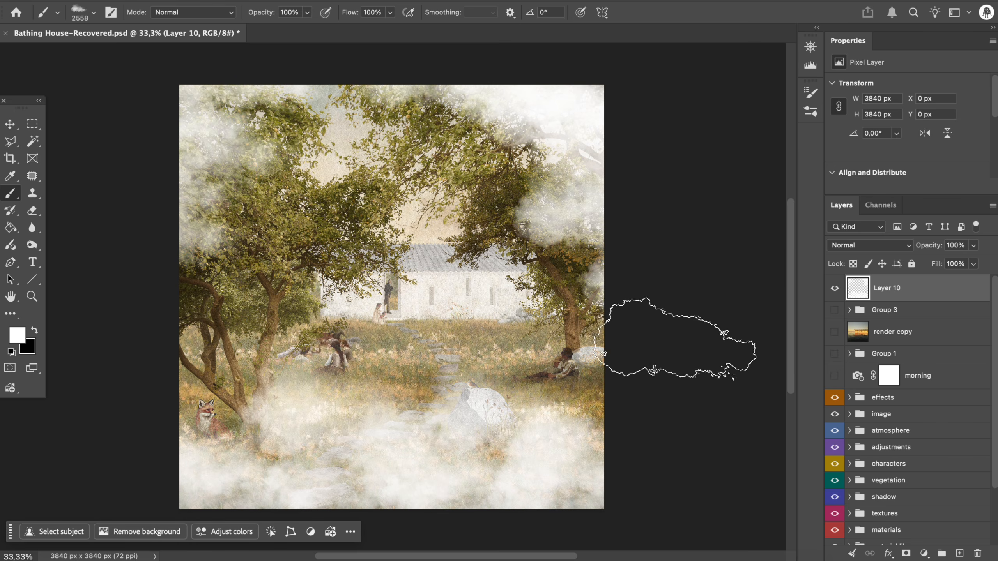
- Thin the fog on a new layer mask with black atmo_fog_ground strokes at 30% opacity, and lower the layer's opacity to 29%
left_click(908, 553)
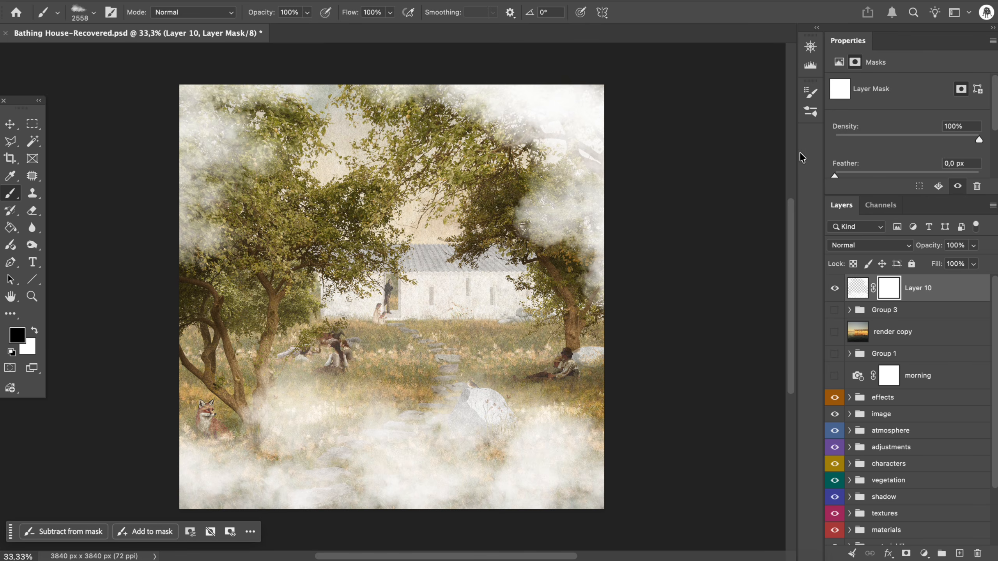
left_click(817, 118)
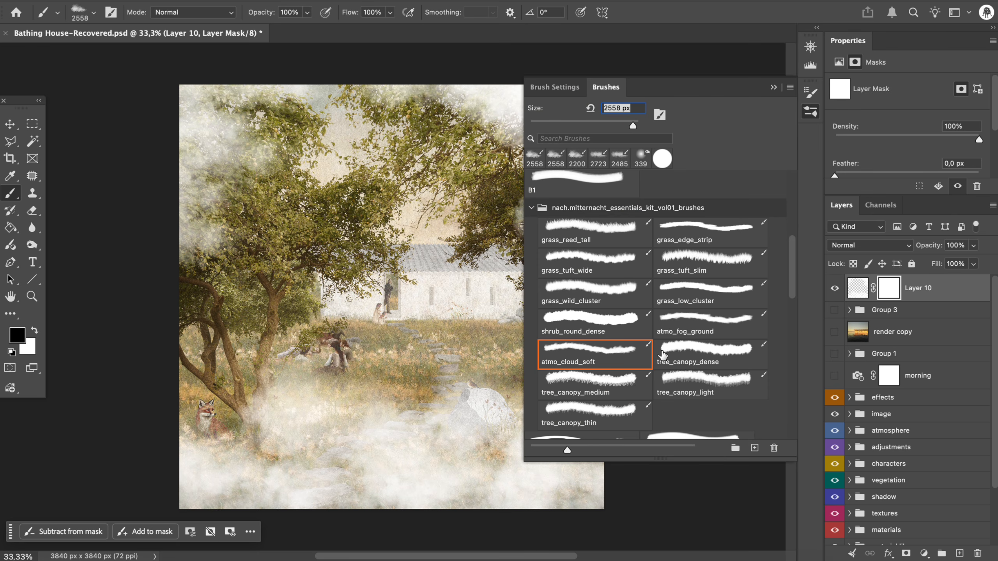
left_click(691, 328)
left_click(773, 88)
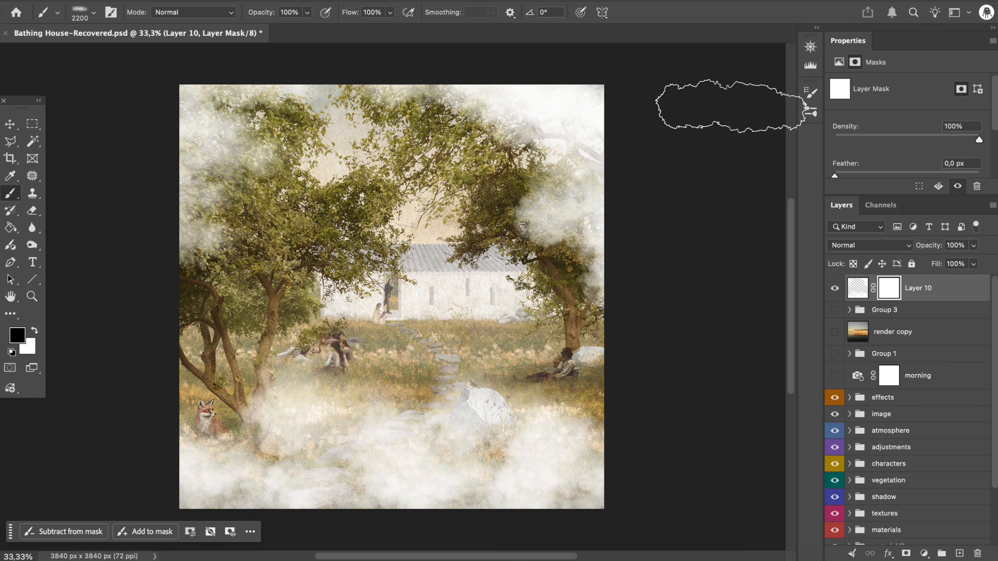
key("3")
mouse_move(549, 137)
left_mouse_down("ctrl+alt")
mouse_move(591, 142)
mouse_move(510, 130)
mouse_move(326, 140)
left_mouse_up("ctrl+alt")
mouse_move(305, 407)
left_mouse_down()
mouse_move(358, 430)
mouse_move(523, 424)
left_mouse_up()
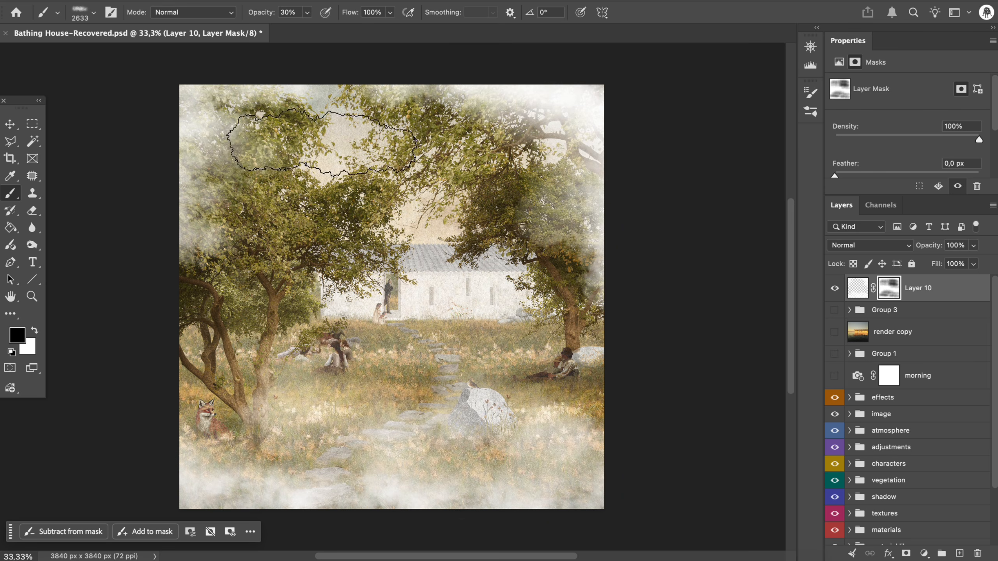
left_click_drag(423, 402, 457, 457)
left_click_drag(927, 250, 879, 254)
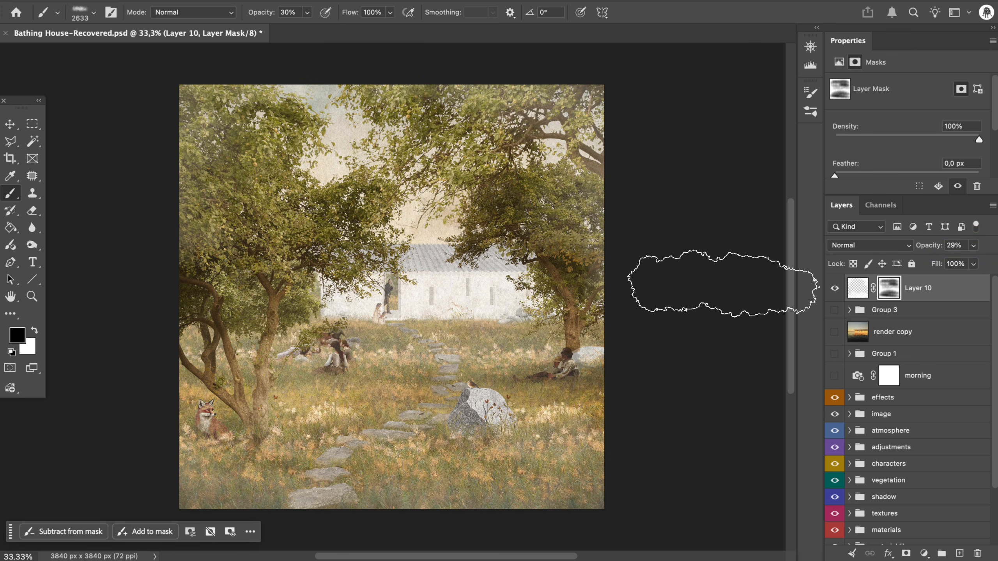
- Move the fog layer below the morning adjustment layer and make the morning layer visible
key("v")
left_click_drag(959, 294, 950, 389)
left_click(835, 349)
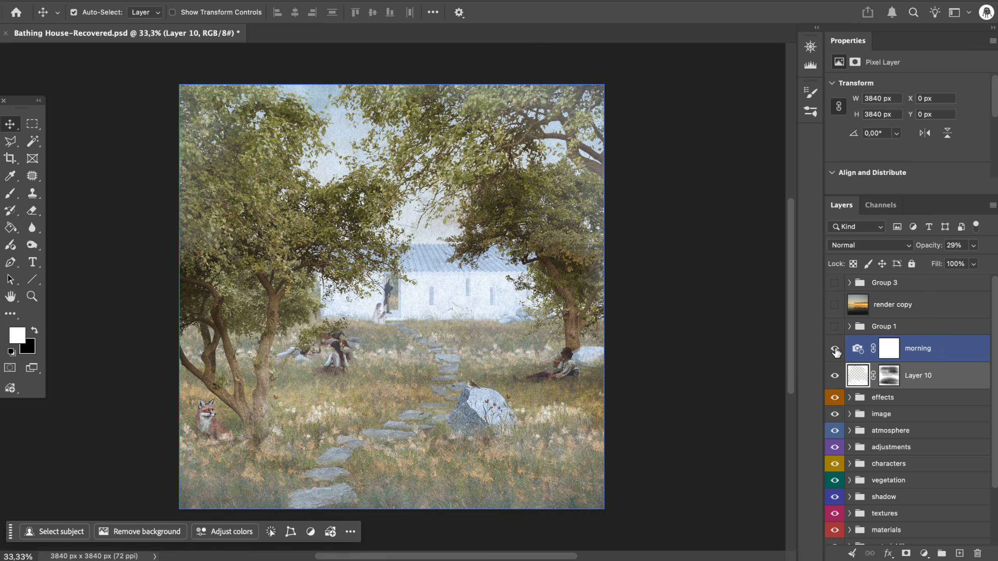